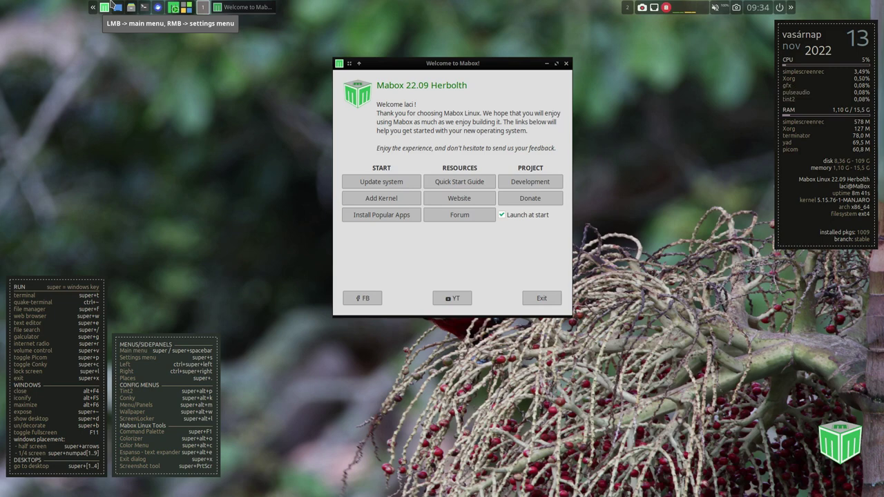
View the main menu and the left and right side panels from the desktop panel, closing each one.
{"action": "left_click", "coordinate": [105, 7]}
{"action": "left_click", "coordinate": [102, 10]}
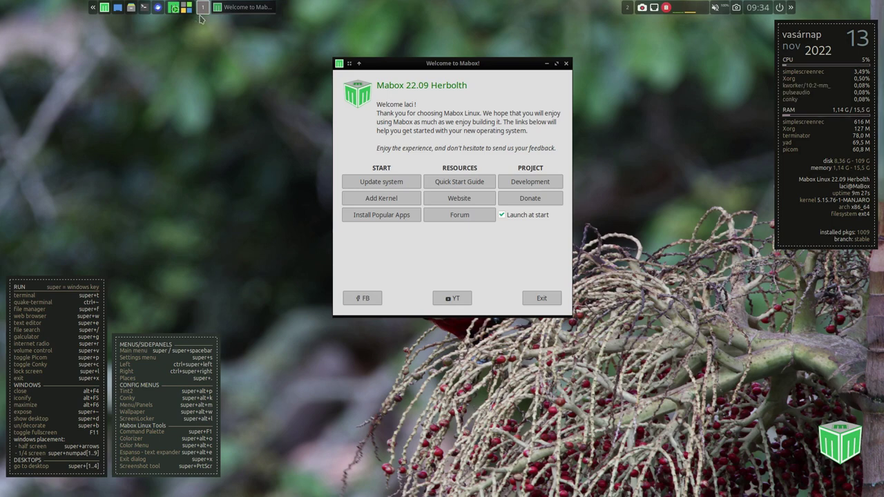
{"action": "left_click", "coordinate": [94, 8]}
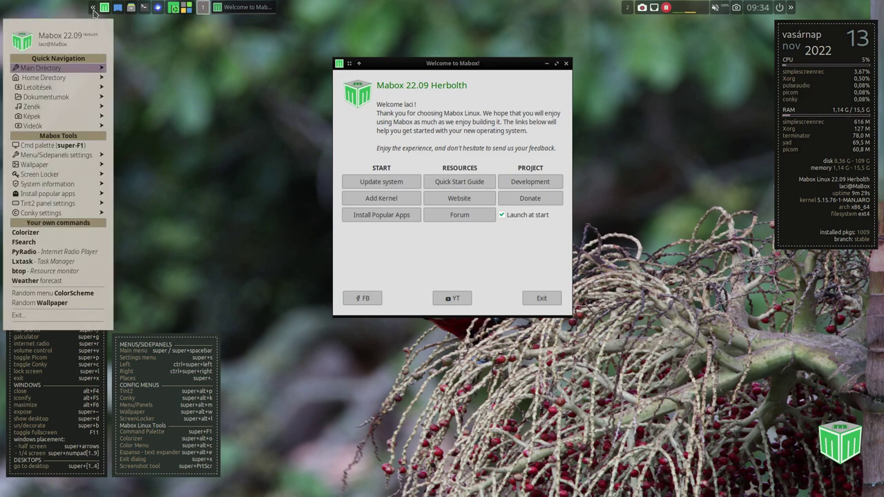
{"action": "left_click", "coordinate": [233, 80]}
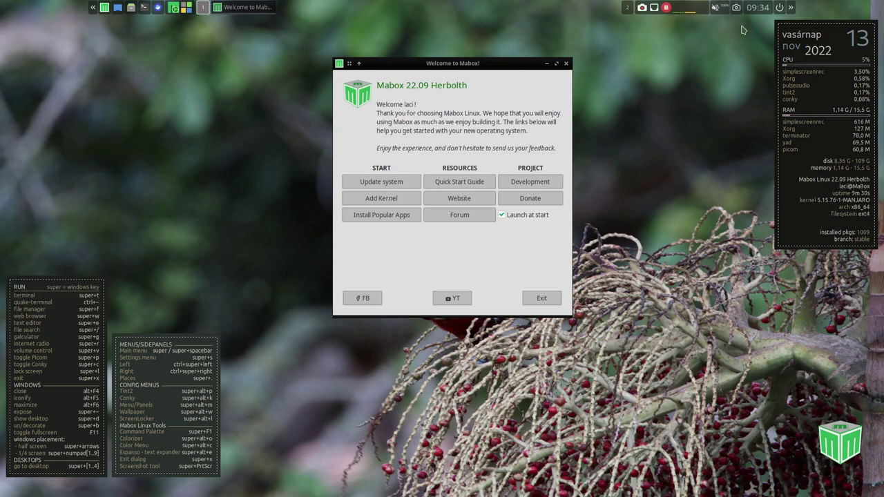
{"action": "left_click", "coordinate": [789, 8]}
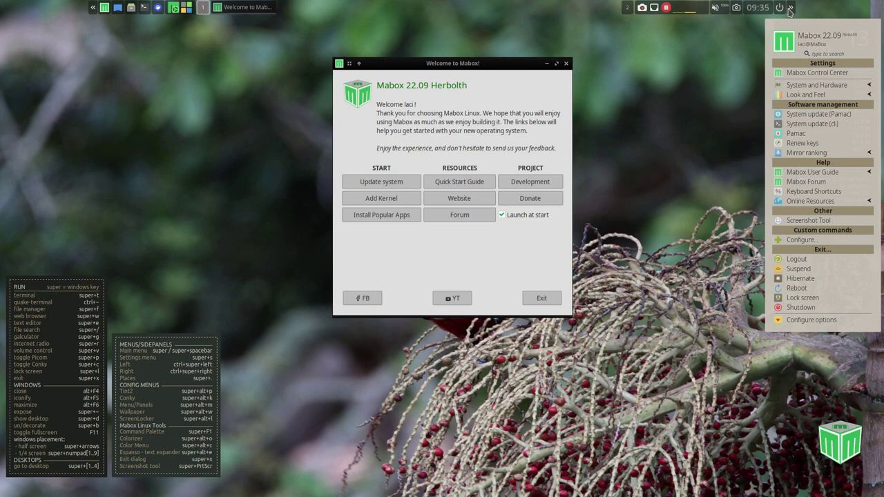
{"action": "left_click", "coordinate": [92, 8]}
{"action": "left_click", "coordinate": [92, 7]}
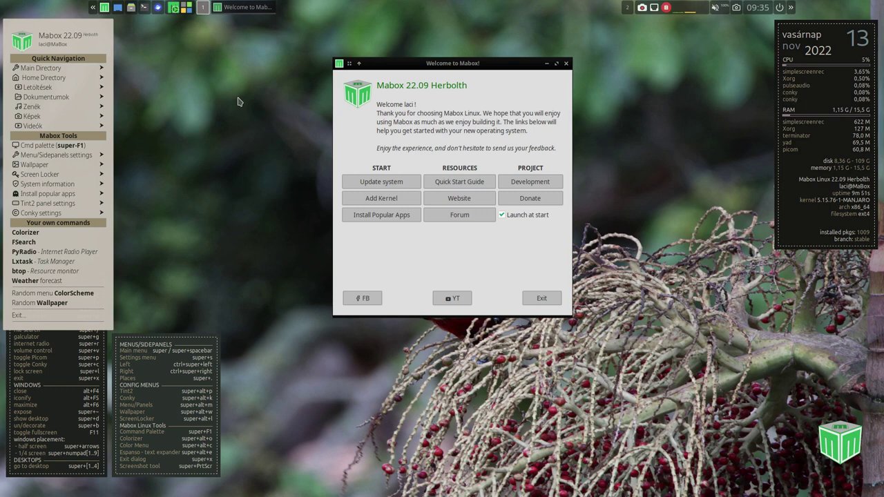
{"action": "left_click", "coordinate": [207, 110]}
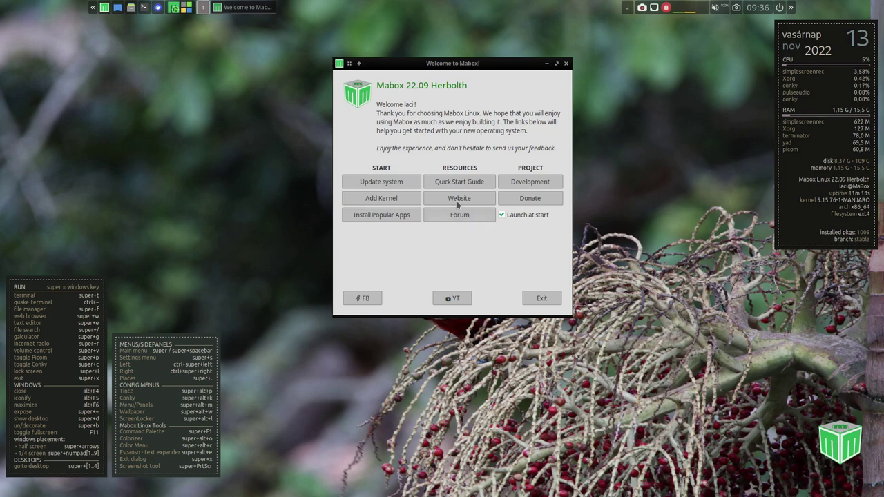
Look at the system updater and the kernel manager from the welcome window, closing each one.
{"action": "left_click", "coordinate": [397, 182]}
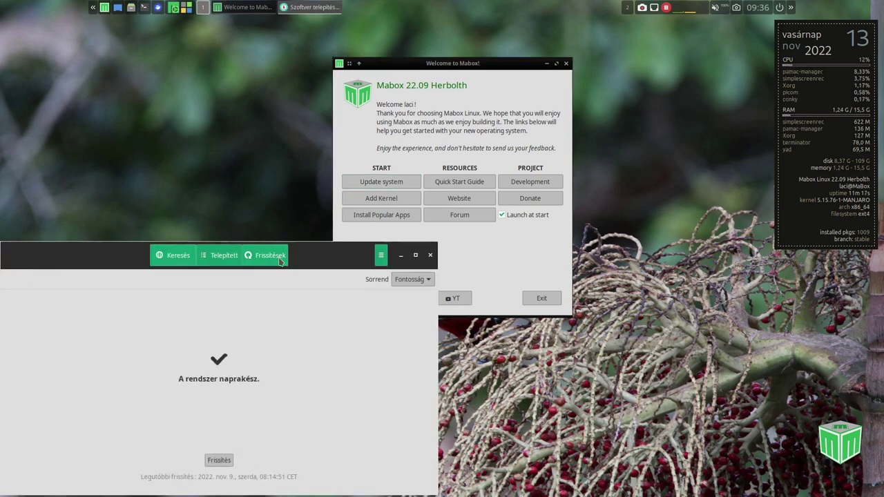
{"action": "left_click_drag", "start_coordinate": [309, 258], "coordinate": [404, 132]}
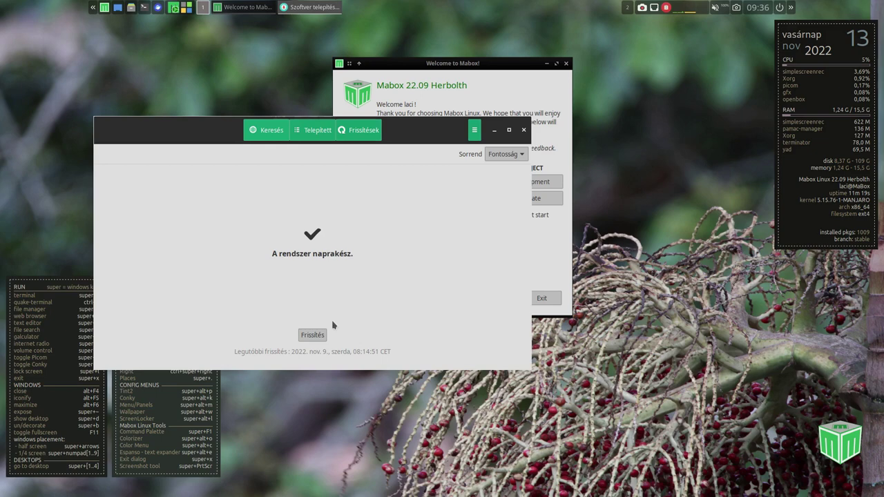
{"action": "left_click", "coordinate": [519, 130]}
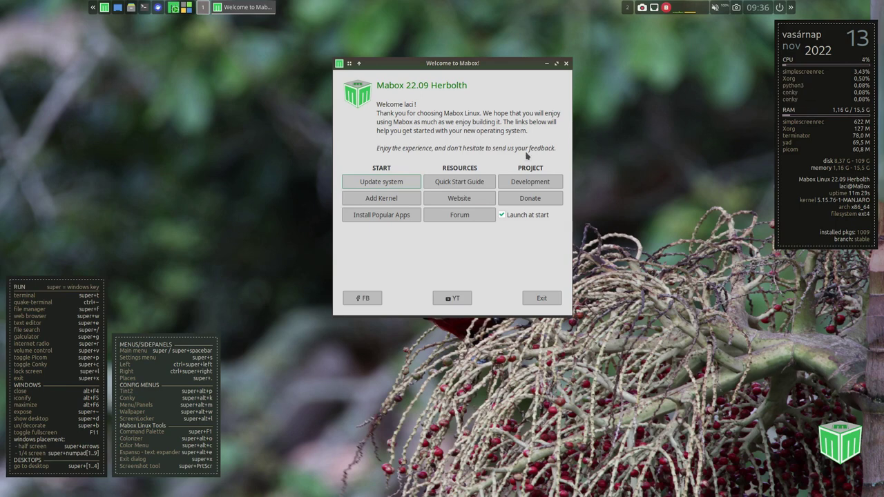
{"action": "left_click", "coordinate": [400, 198]}
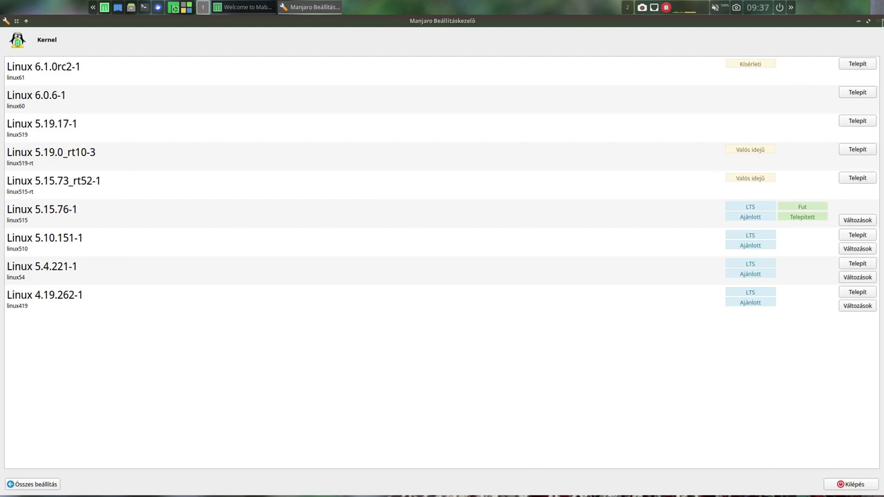
{"action": "left_click", "coordinate": [881, 21]}
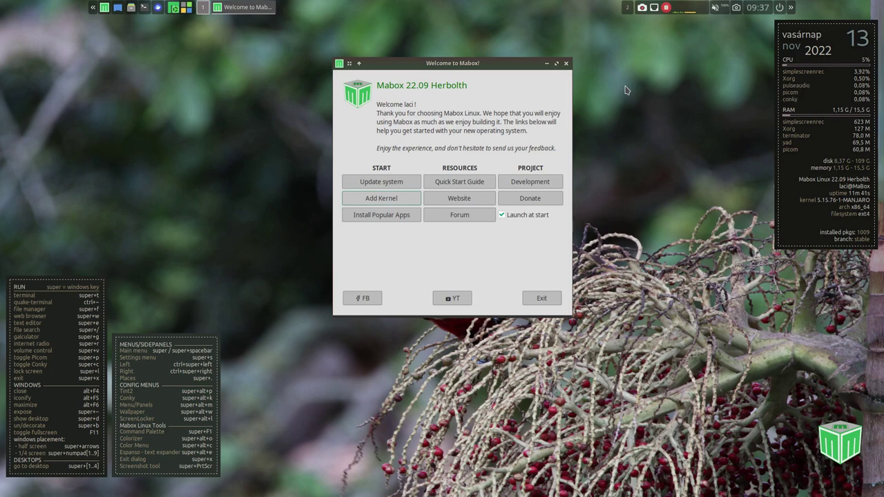
Look through the popular apps installer, including its Browsers category, and close it.
{"action": "left_click", "coordinate": [360, 216]}
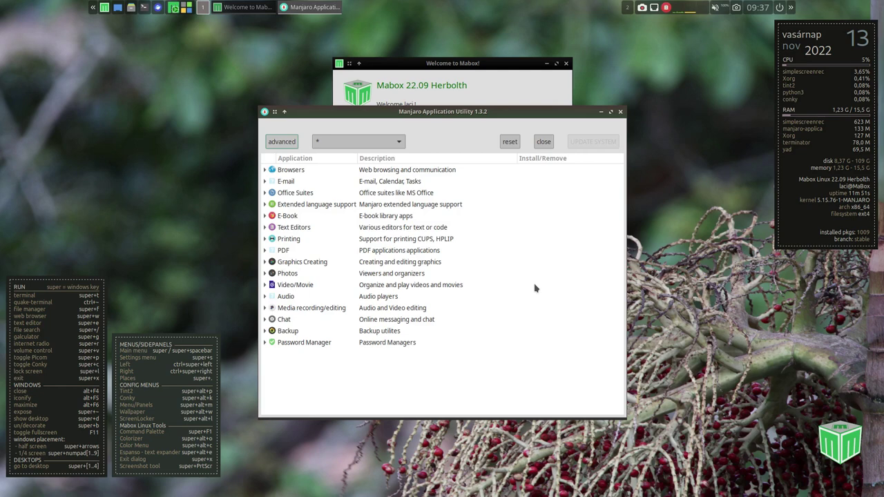
{"action": "left_click", "coordinate": [263, 171]}
{"action": "left_click", "coordinate": [621, 112]}
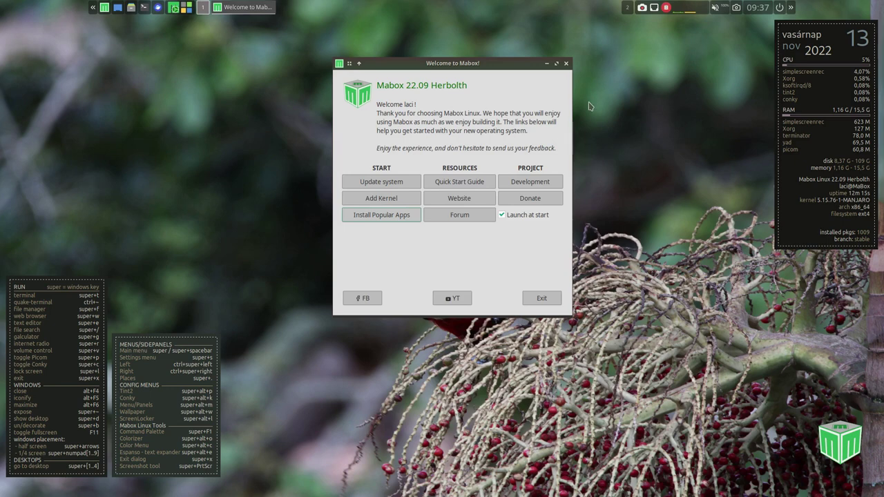
Disable Launch at start for the Mabox welcome window and close it.
{"action": "left_click", "coordinate": [502, 215]}
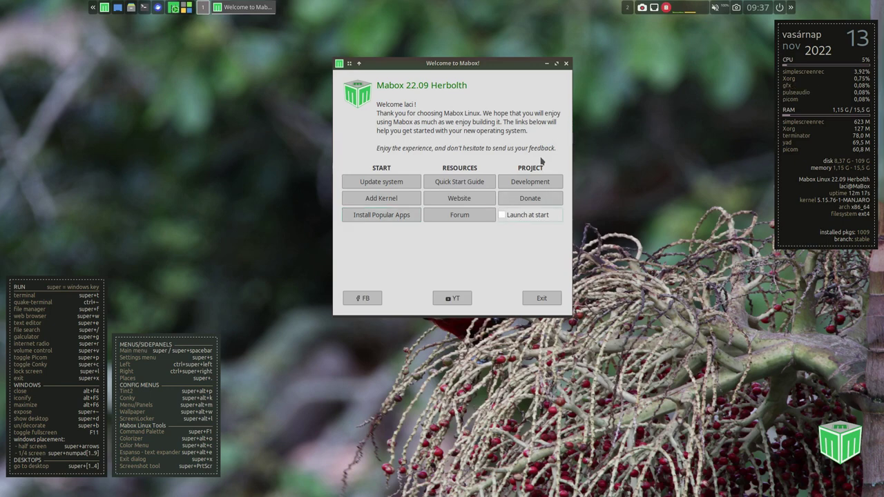
{"action": "left_click", "coordinate": [566, 64]}
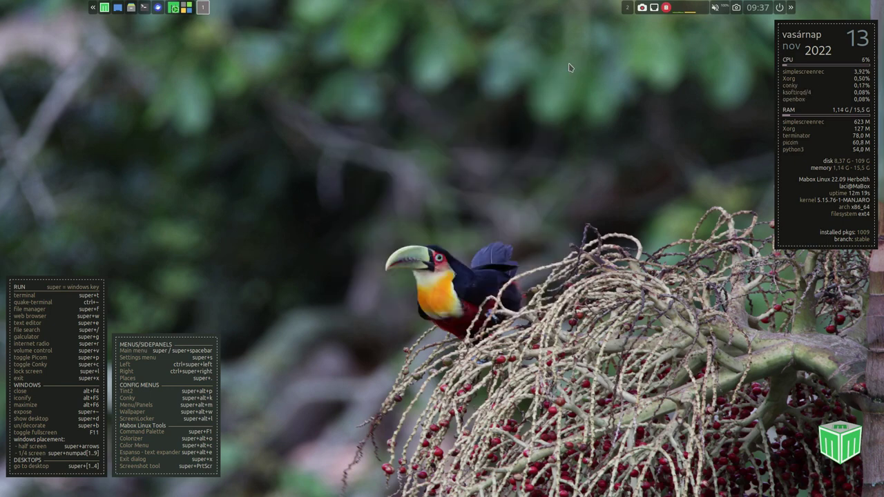
Open the Mabox Control Center and view the Mabox Config submenu of the desktop menu.
{"action": "left_click", "coordinate": [174, 8]}
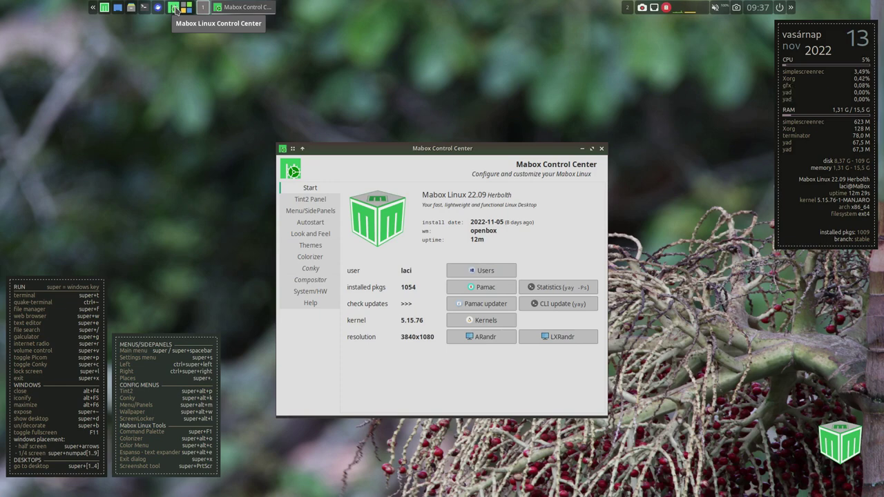
{"action": "right_click", "coordinate": [98, 53]}
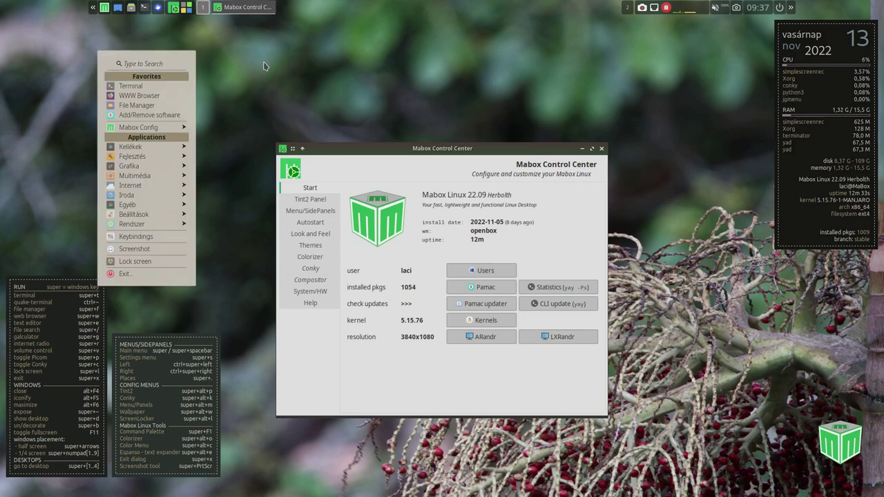
{"action": "mouse_move", "coordinate": [147, 131]}
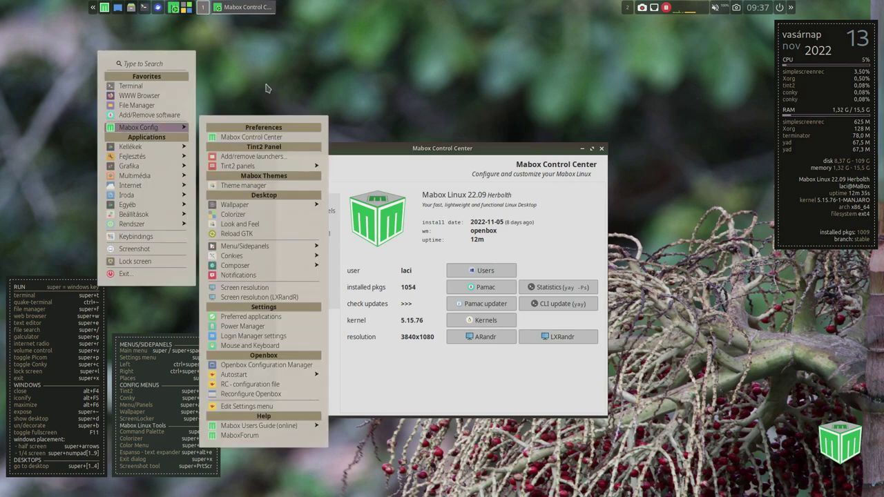
{"action": "left_click", "coordinate": [279, 79]}
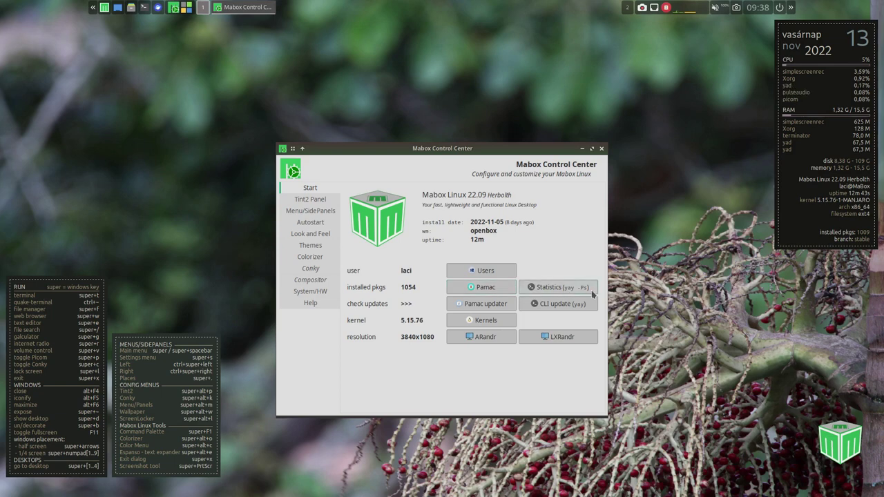
Examine the monitor settings in LXRandr and the screen layout in ARandr, closing both without changes.
{"action": "left_click", "coordinate": [570, 293]}
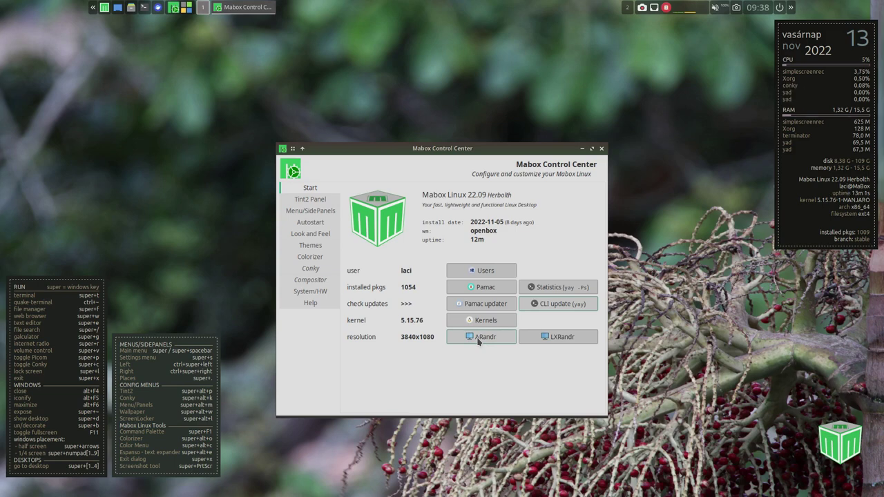
{"action": "left_click", "coordinate": [561, 337]}
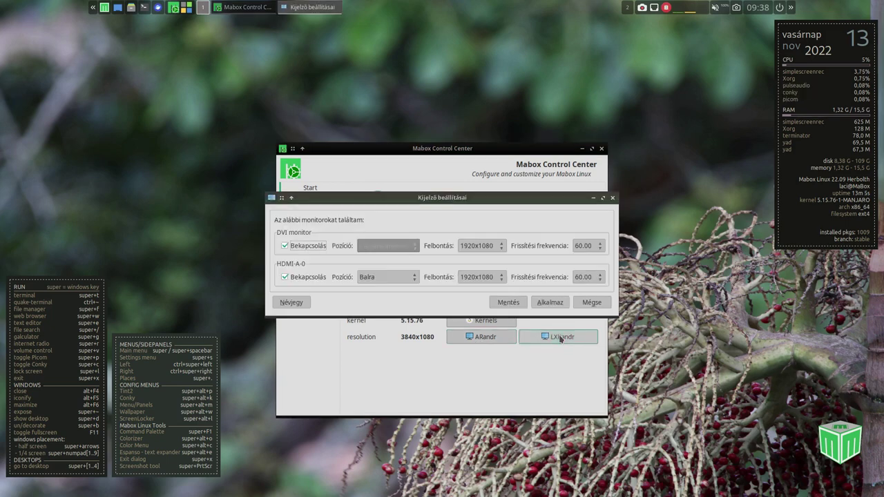
{"action": "left_click", "coordinate": [612, 199]}
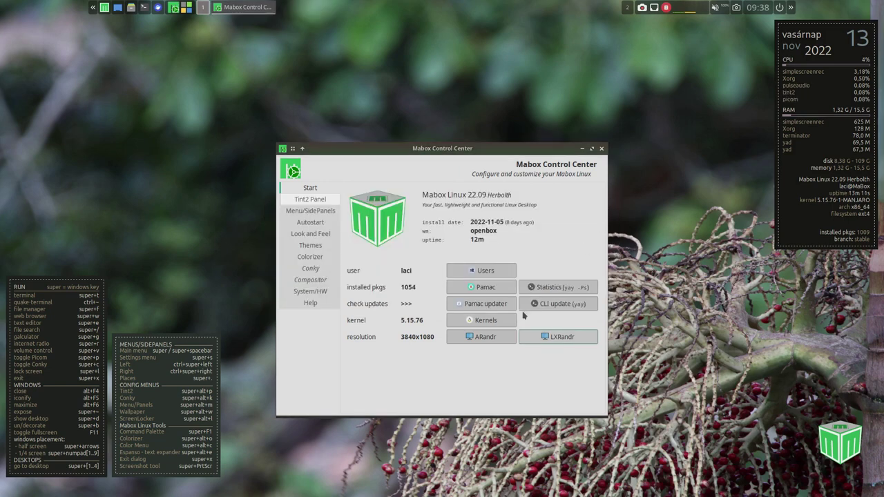
{"action": "left_click", "coordinate": [481, 337]}
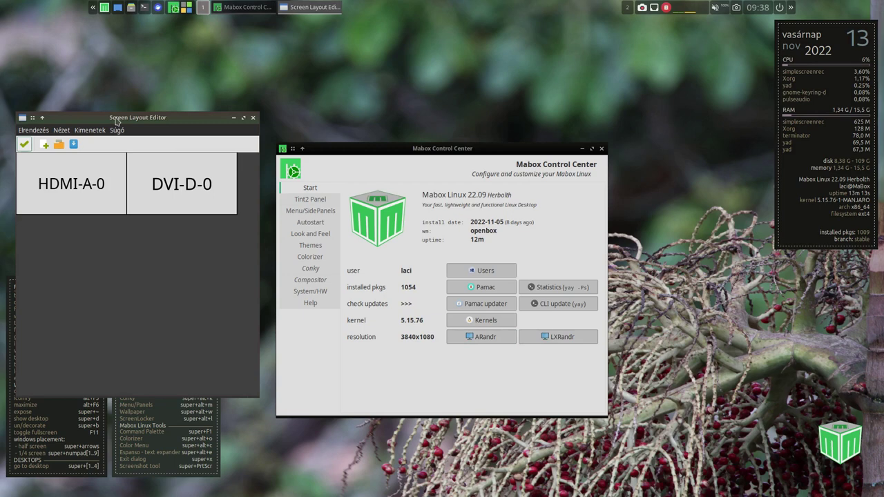
{"action": "left_click_drag", "start_coordinate": [116, 119], "coordinate": [286, 128]}
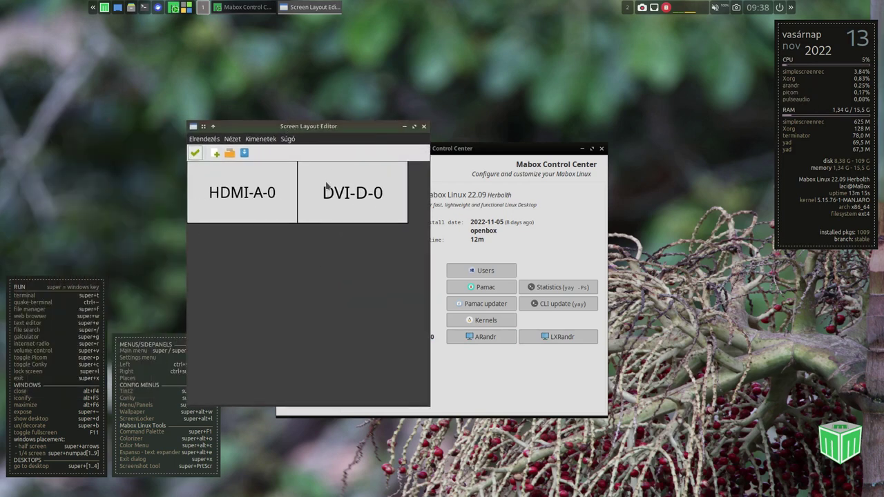
{"action": "left_click", "coordinate": [425, 127]}
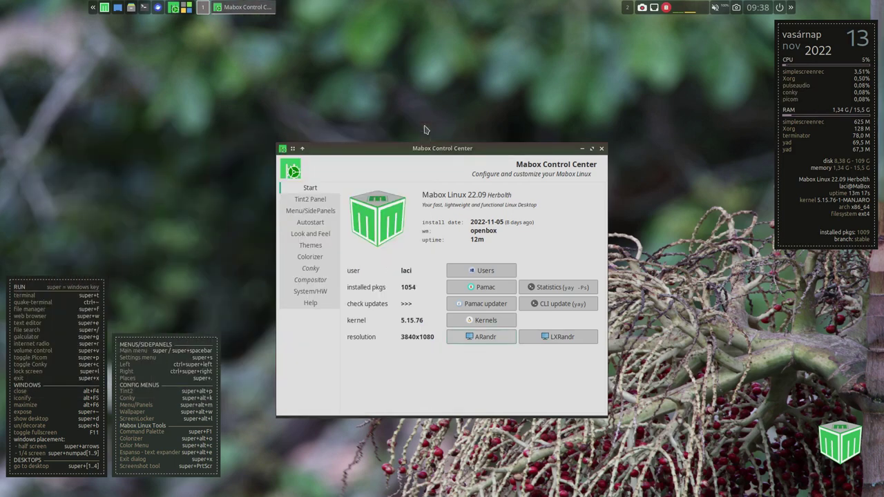
View the Tint2 Panel and Menu/SidePanels settings, then inspect the right panel's top custom commands file and close it.
{"action": "left_click", "coordinate": [310, 199]}
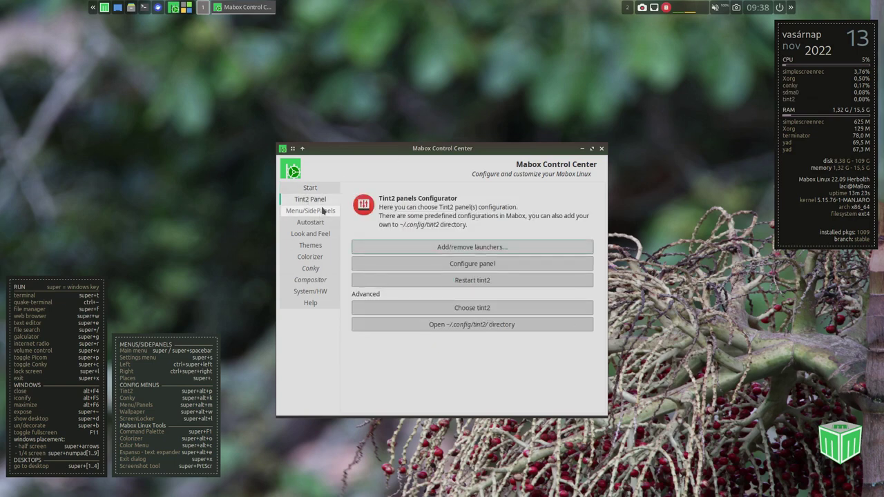
{"action": "left_click", "coordinate": [322, 210]}
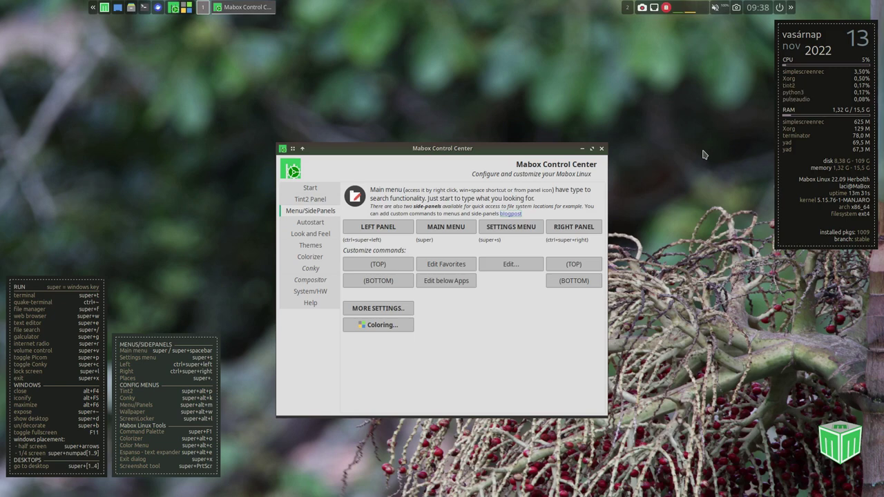
{"action": "left_click", "coordinate": [568, 262]}
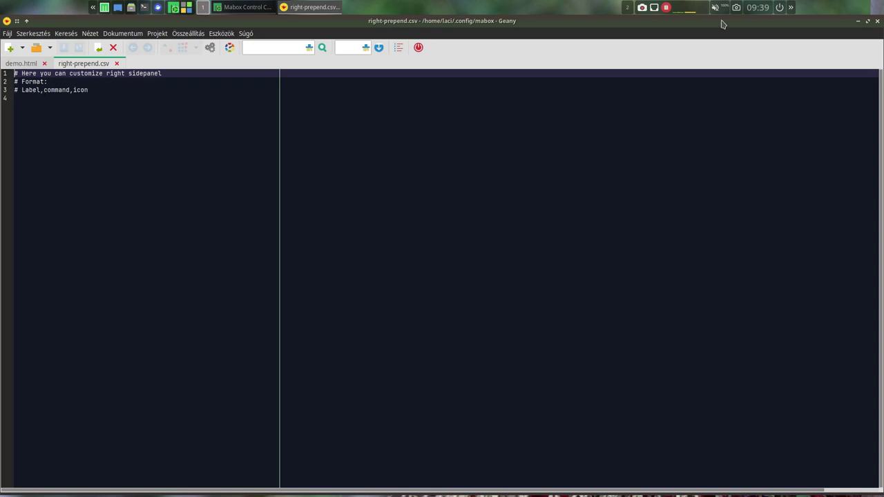
{"action": "left_click", "coordinate": [877, 21]}
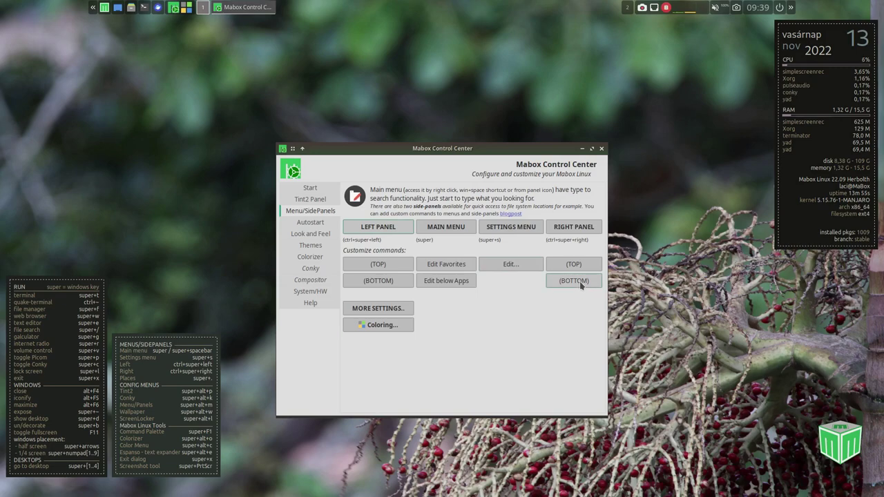
Uncomment the "The Gimp,gimp" line in the left panel's top custom commands file, save it and close the editor.
{"action": "left_click", "coordinate": [352, 263]}
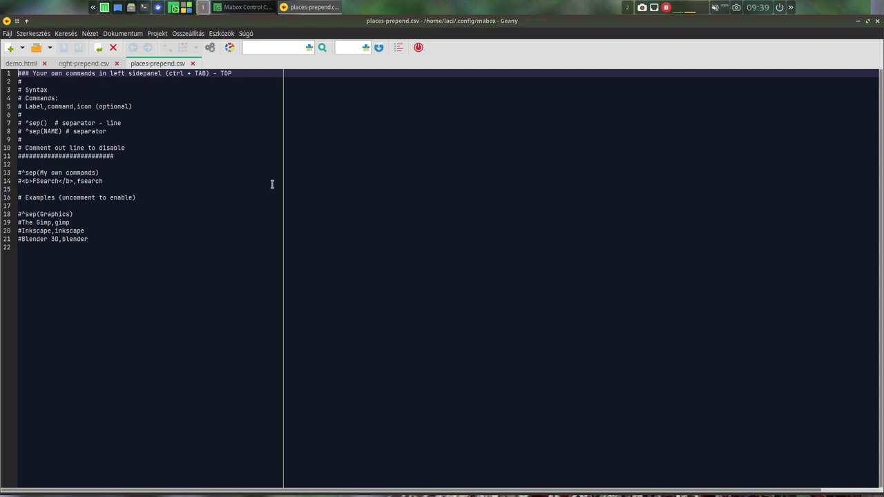
{"action": "left_click", "coordinate": [17, 222]}
{"action": "key", "text": "Delete"}
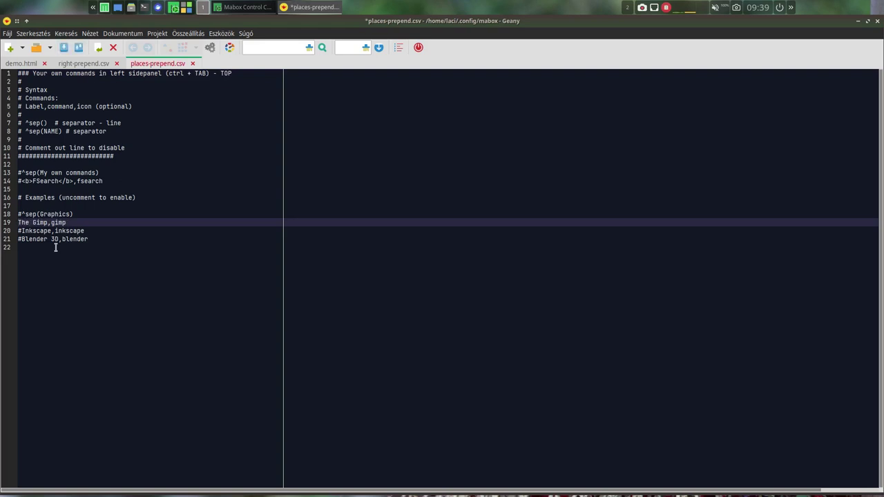
{"action": "key", "text": "ctrl+s"}
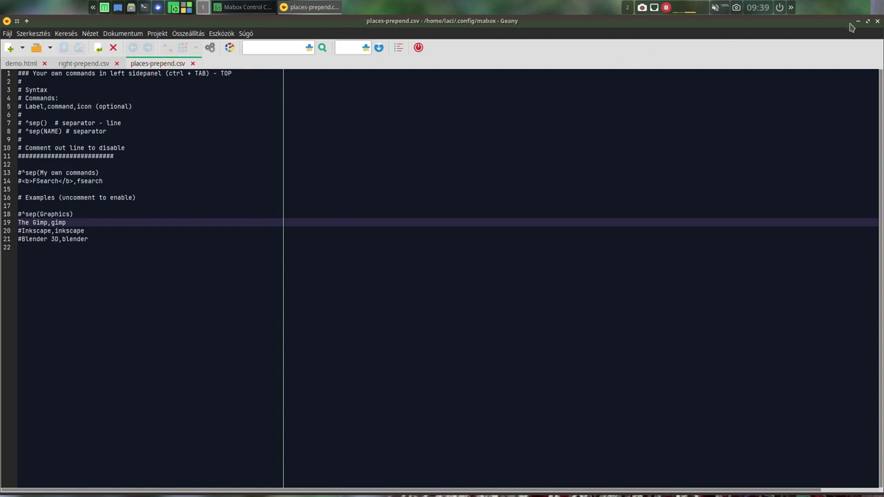
{"action": "left_click", "coordinate": [879, 21]}
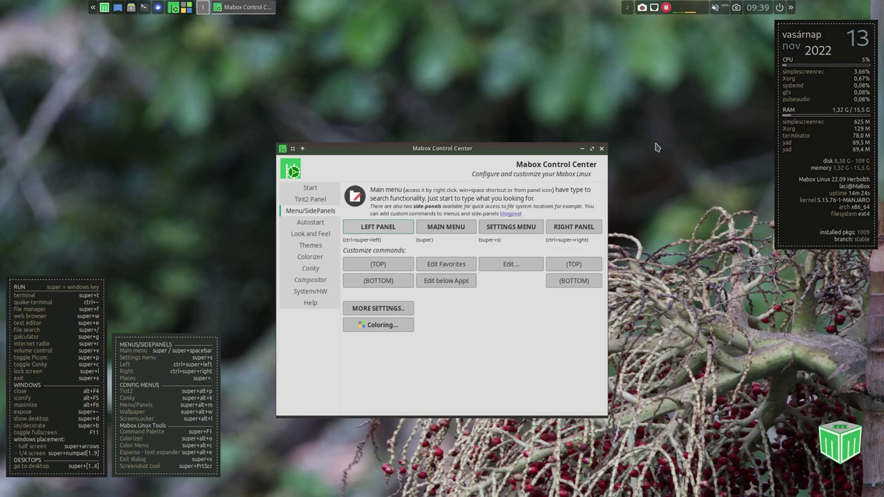
Review the XDG autostart items and the ~/.config/openbox/autostart script from the Autostart settings, closing both without changes.
{"action": "left_click", "coordinate": [305, 223]}
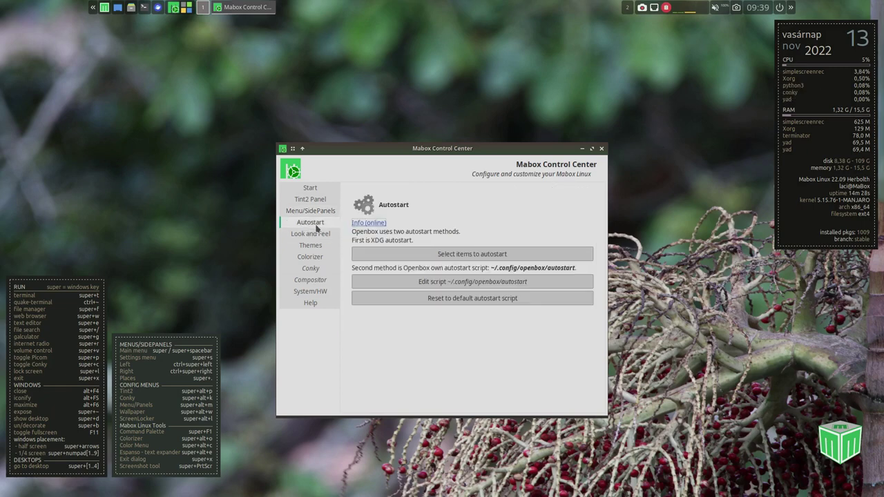
{"action": "left_click", "coordinate": [492, 255]}
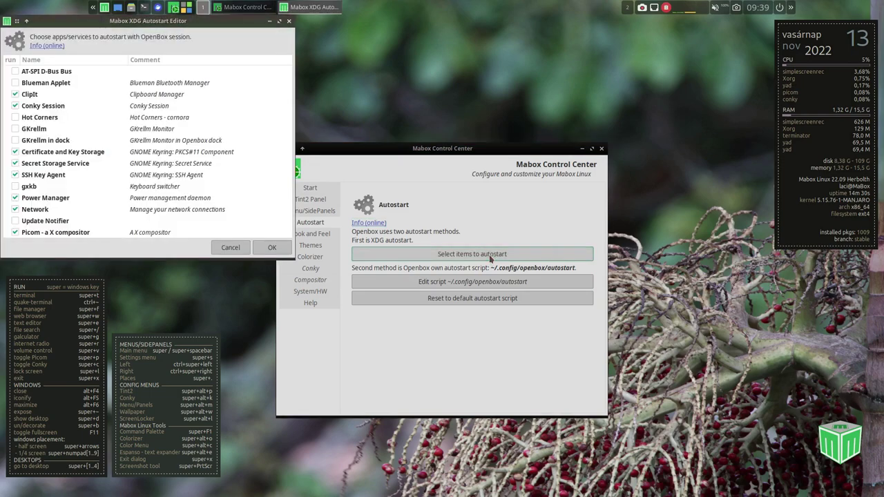
{"action": "scroll", "coordinate": [125, 174], "scroll_direction": "down", "scroll_amount": 5}
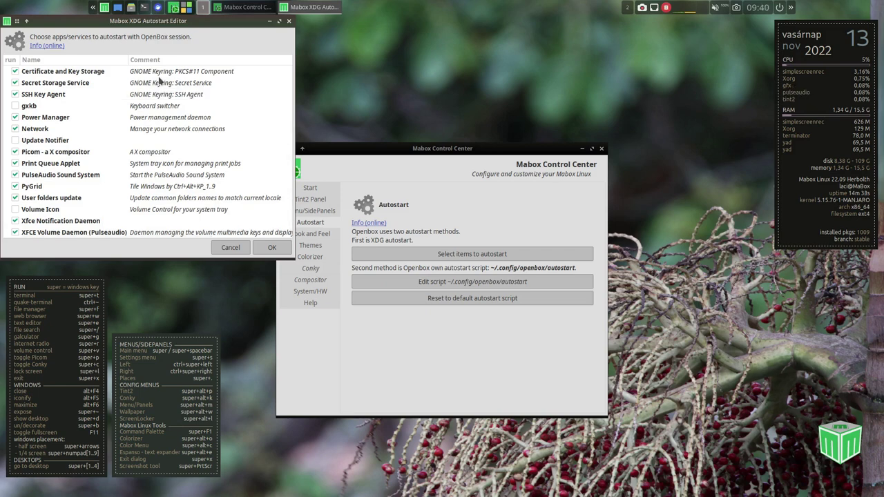
{"action": "left_click", "coordinate": [289, 22]}
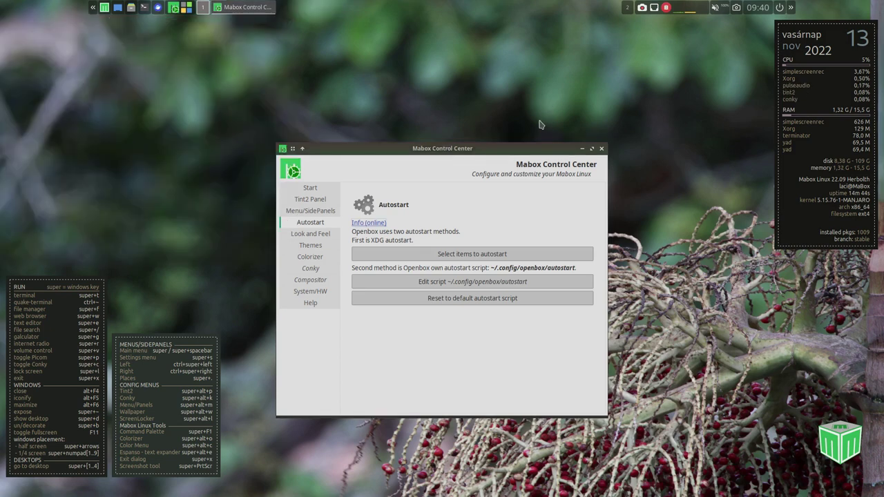
{"action": "left_click", "coordinate": [483, 284]}
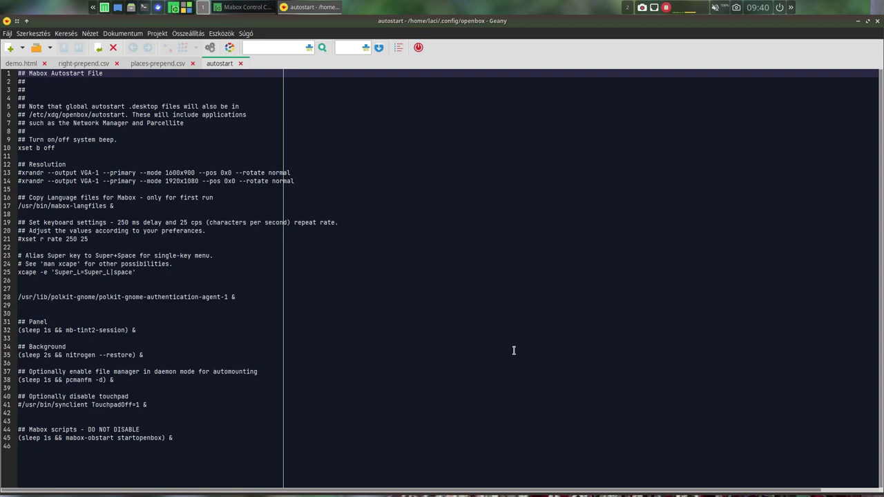
{"action": "left_click", "coordinate": [877, 24]}
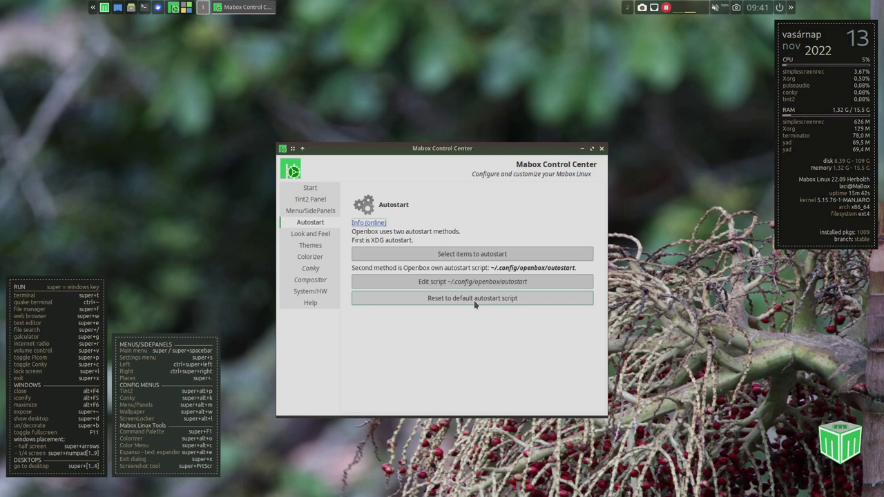
Open Colorizer from the Look and Feel settings, examine its wallpaper color actions and Openbox title bar text options, and dismiss it.
{"action": "left_click", "coordinate": [310, 234]}
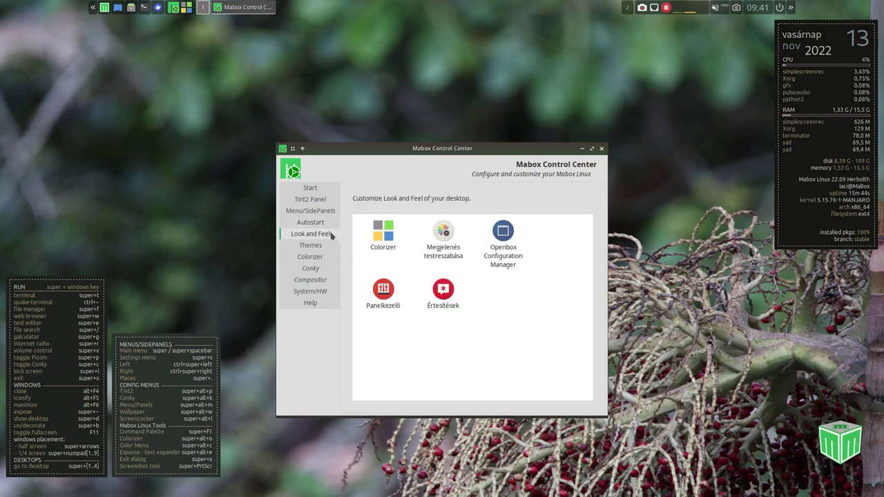
{"action": "left_click", "coordinate": [382, 236]}
{"action": "double_click", "coordinate": [382, 236]}
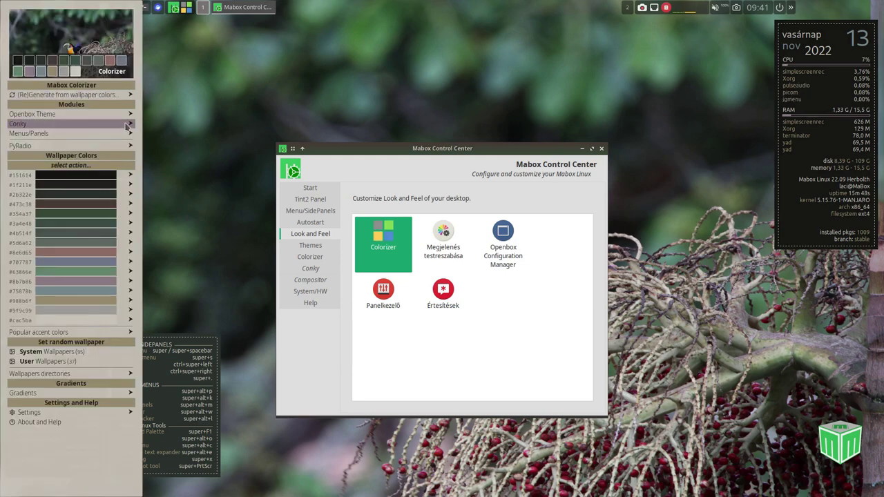
{"action": "mouse_move", "coordinate": [107, 176]}
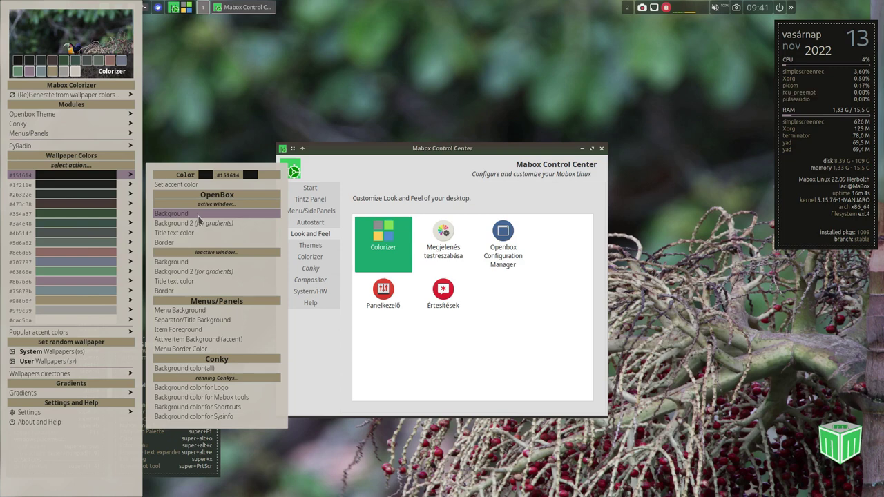
{"action": "mouse_move", "coordinate": [90, 119]}
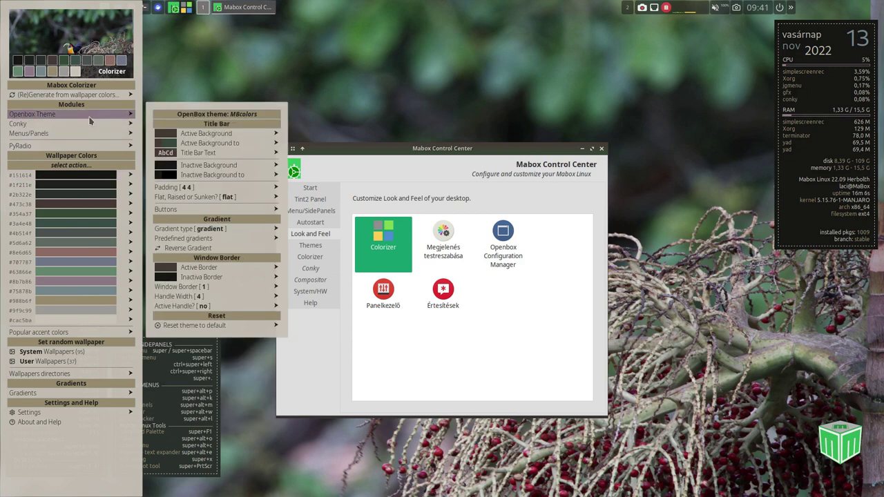
{"action": "mouse_move", "coordinate": [192, 154]}
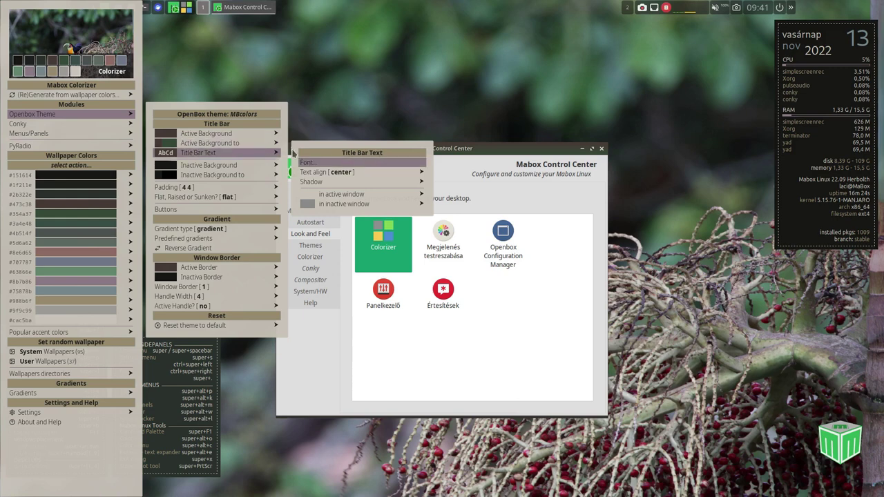
{"action": "mouse_move", "coordinate": [319, 174]}
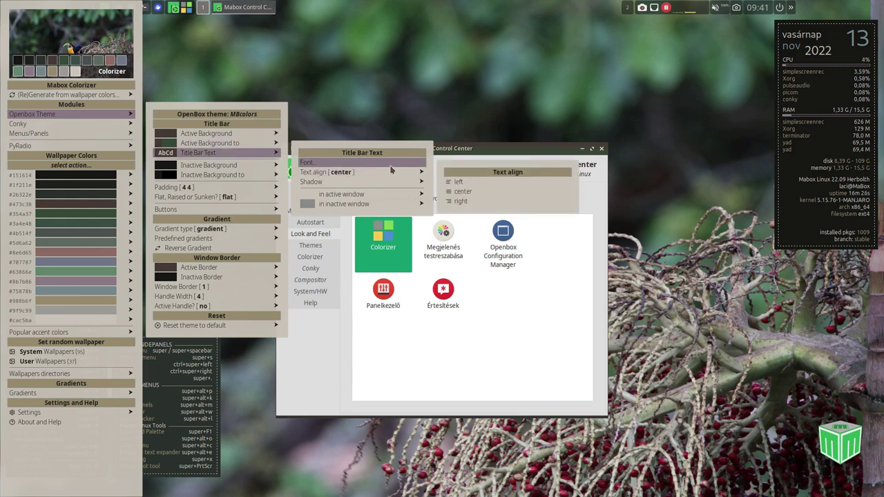
{"action": "mouse_move", "coordinate": [419, 183]}
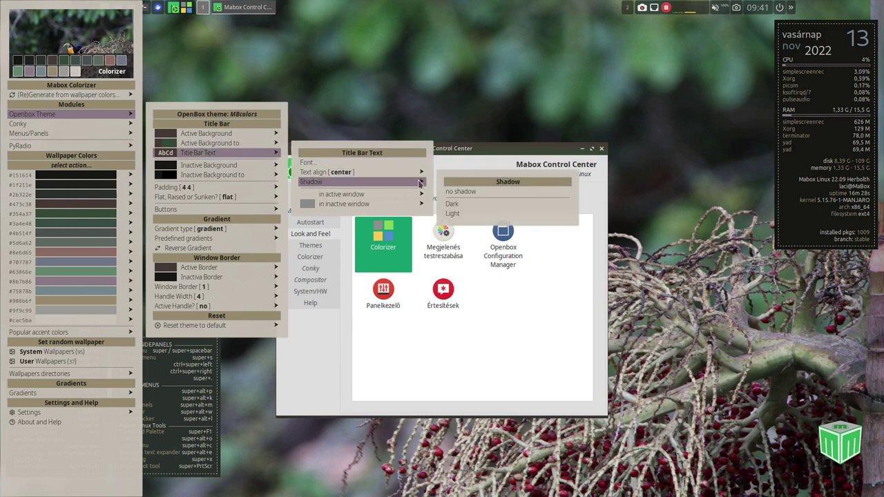
{"action": "left_click", "coordinate": [411, 123]}
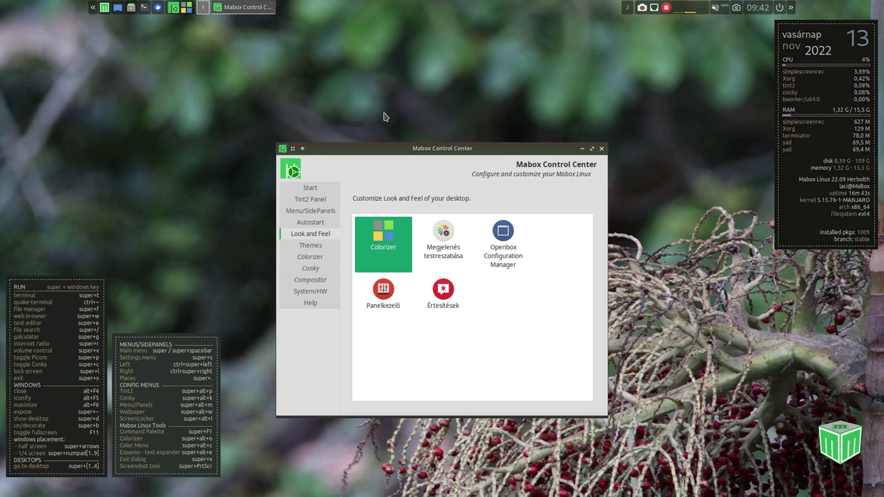
View the themes in the Openbox Configuration Manager and close it without changes.
{"action": "left_click", "coordinate": [507, 243]}
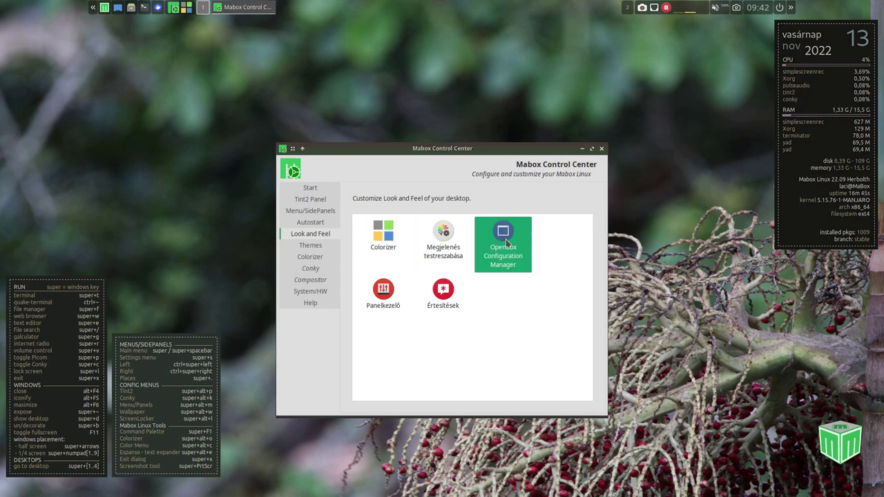
{"action": "double_click", "coordinate": [507, 243]}
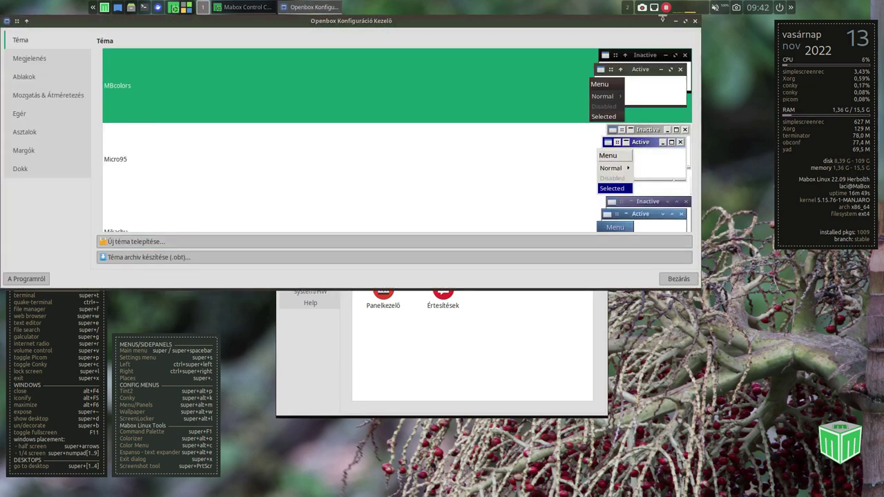
{"action": "left_click", "coordinate": [693, 24]}
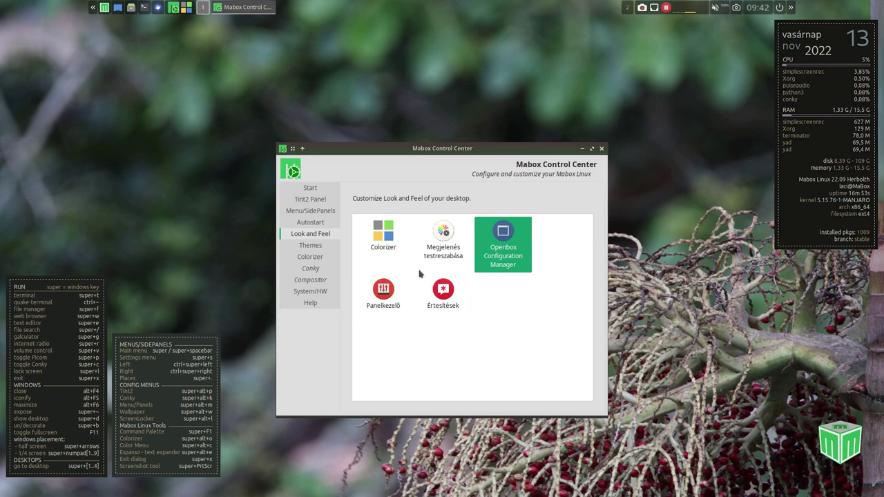
Open the Mabox Theme Manager from the Themes settings and browse the list of saved configurations.
{"action": "left_click", "coordinate": [309, 245]}
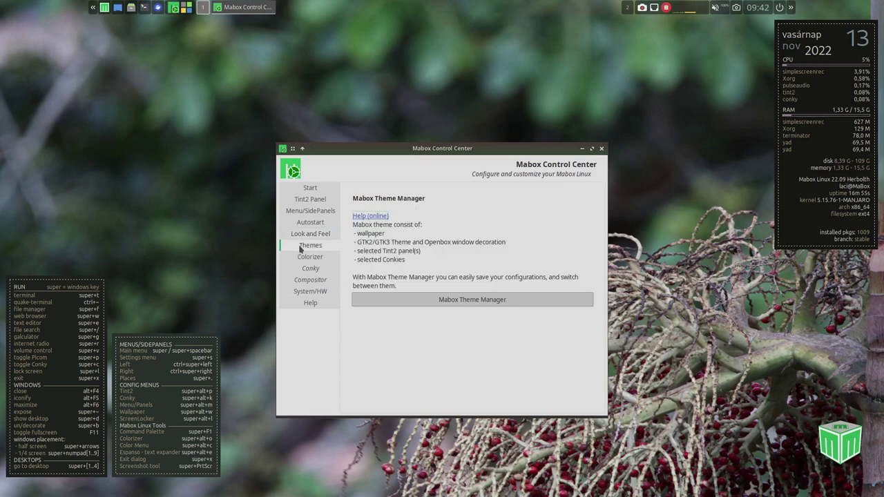
{"action": "left_click", "coordinate": [474, 299]}
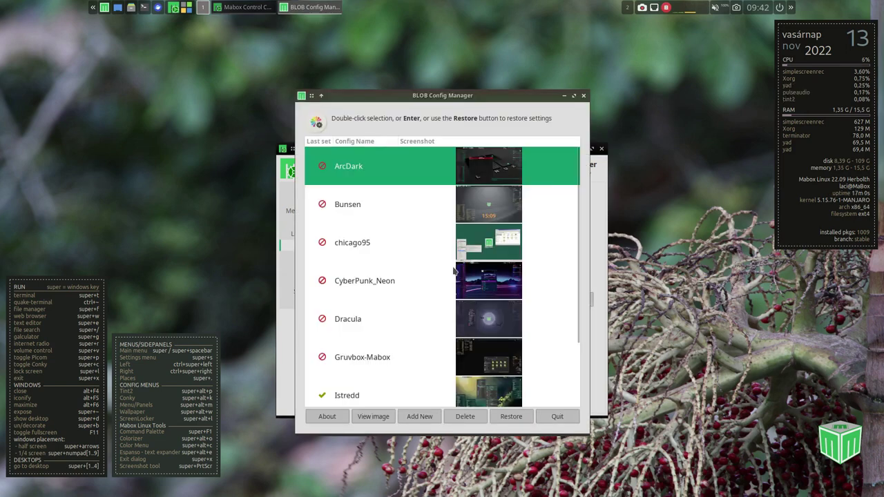
{"action": "scroll", "coordinate": [454, 271], "scroll_direction": "down", "scroll_amount": 3}
{"action": "scroll", "coordinate": [454, 271], "scroll_direction": "up", "scroll_amount": 3}
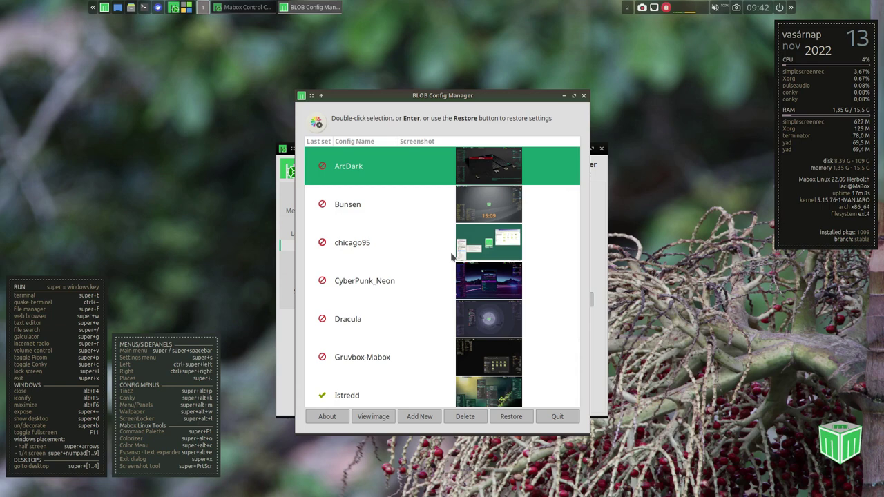
Restore the ArcDark theme configuration to try it out, and switch back to the Istredd configuration.
{"action": "double_click", "coordinate": [348, 168]}
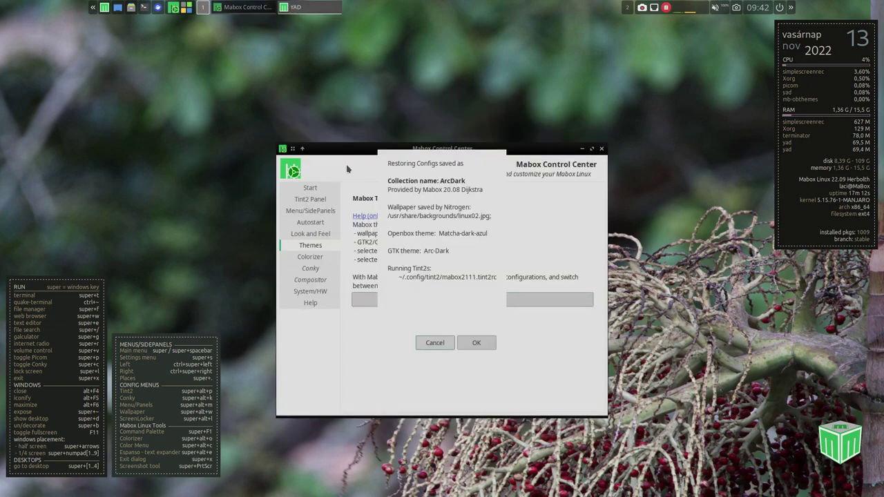
{"action": "left_click", "coordinate": [477, 342]}
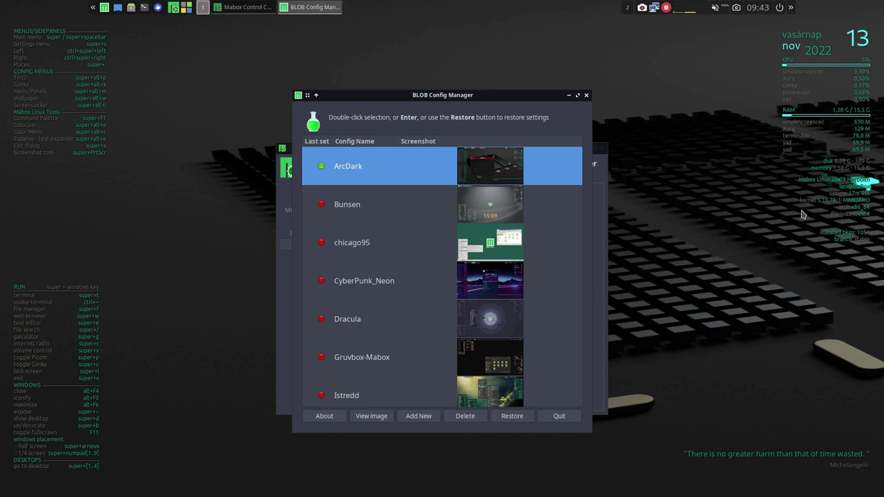
{"action": "scroll", "coordinate": [450, 322], "scroll_direction": "down", "scroll_amount": 2}
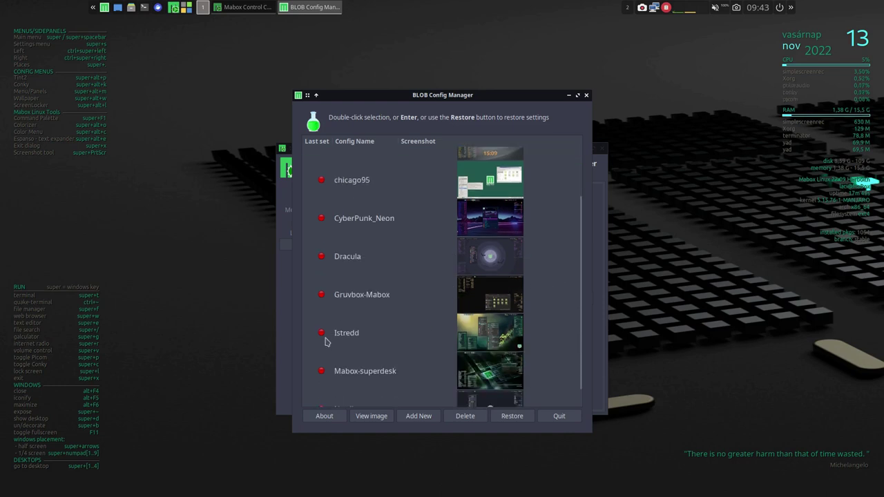
{"action": "double_click", "coordinate": [356, 338]}
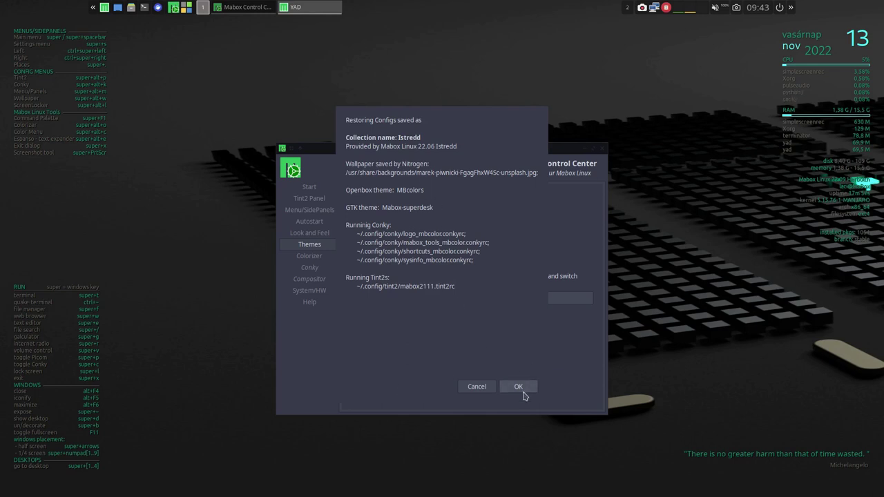
{"action": "left_click", "coordinate": [519, 388]}
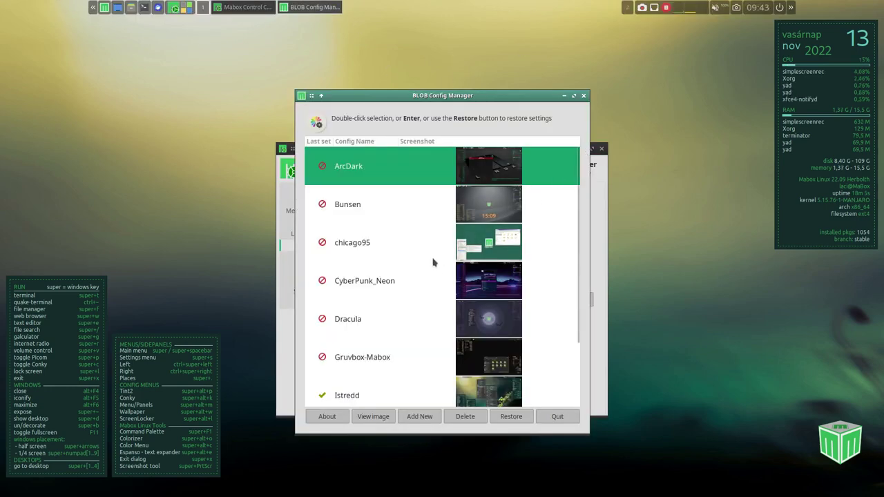
Restore the Bunsen theme configuration, and close the Mabox Control Center and the theme manager.
{"action": "left_click", "coordinate": [361, 205]}
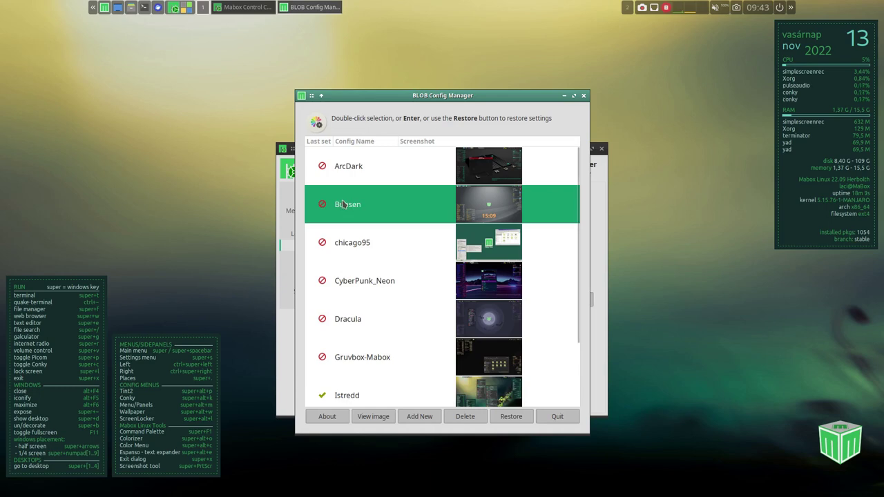
{"action": "double_click", "coordinate": [357, 207]}
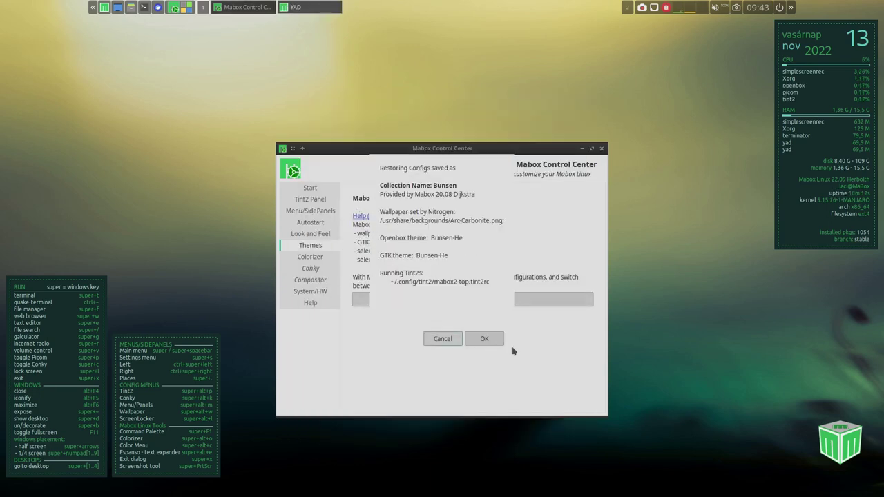
{"action": "left_click", "coordinate": [491, 337]}
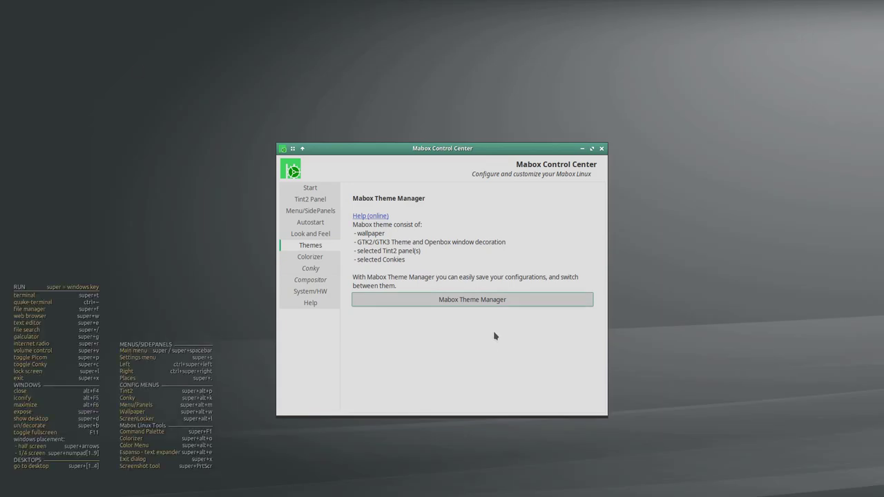
{"action": "left_click", "coordinate": [602, 148]}
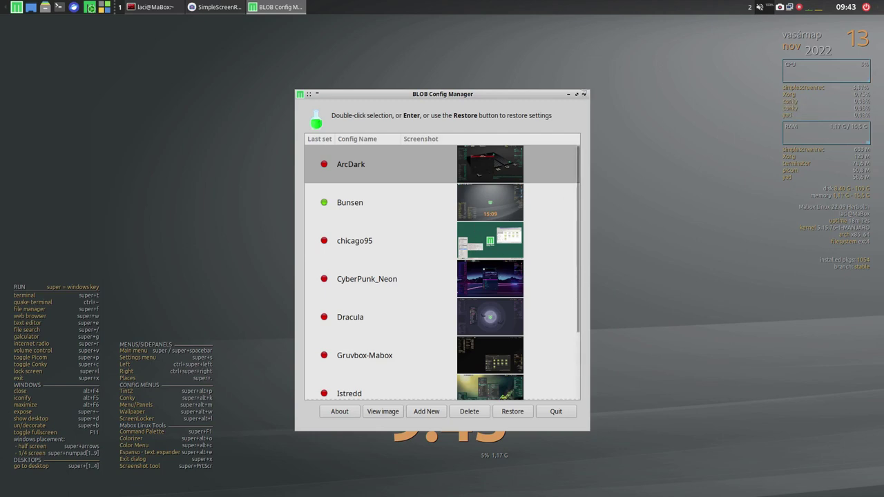
{"action": "left_click", "coordinate": [585, 95]}
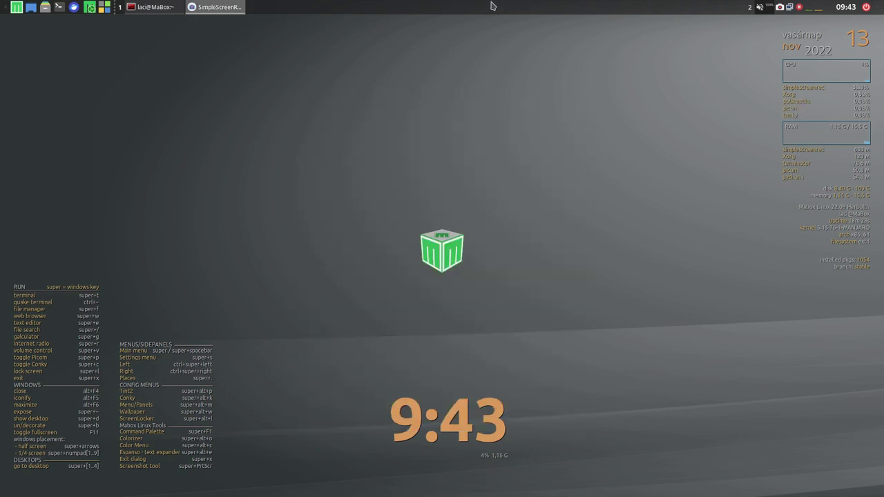
Reopen the Mabox Control Center and view the Wallpapers and Tint2 Panel pages of Colorizer's interactive help.
{"action": "left_click", "coordinate": [90, 8]}
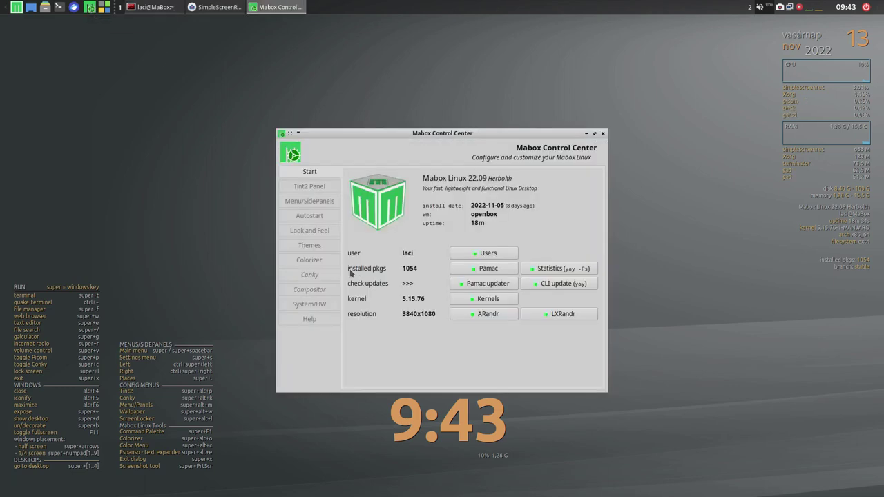
{"action": "left_click", "coordinate": [298, 261]}
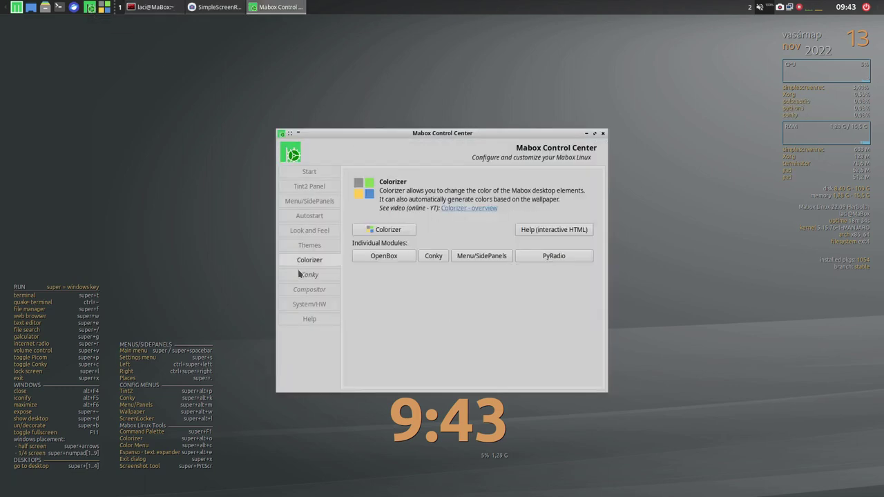
{"action": "left_click", "coordinate": [575, 232]}
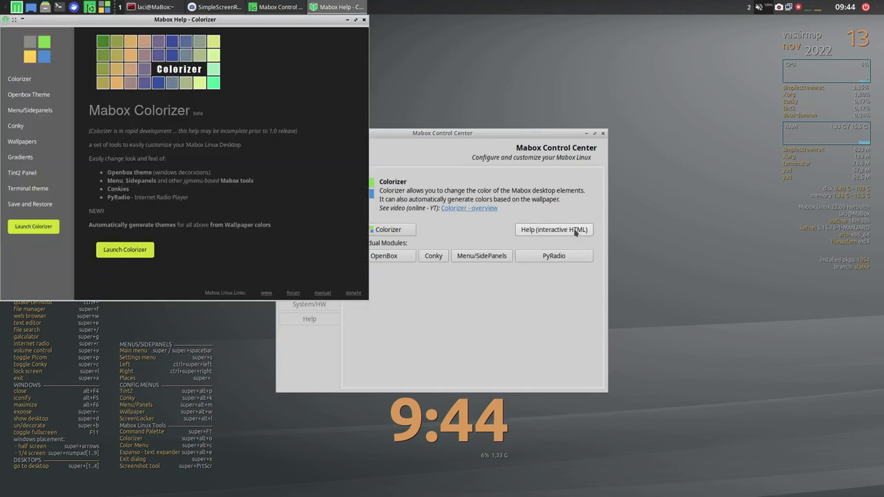
{"action": "left_click", "coordinate": [40, 145]}
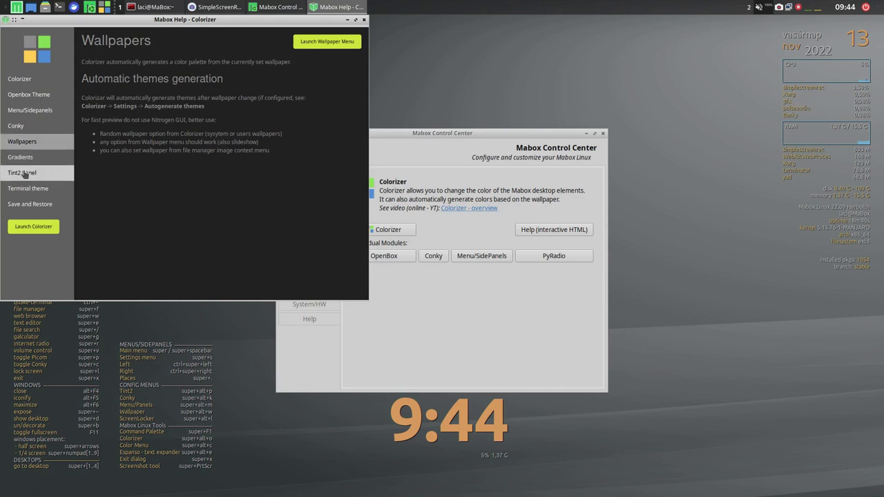
{"action": "left_click", "coordinate": [23, 174]}
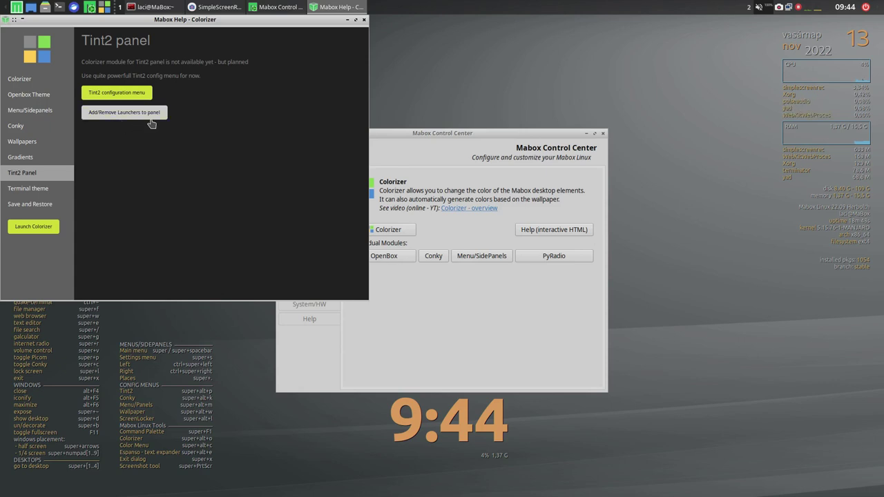
Close the Colorizer help, view the Conky, Compositor and System/HW pages of the Mabox Control Center, and close it.
{"action": "left_click", "coordinate": [364, 19]}
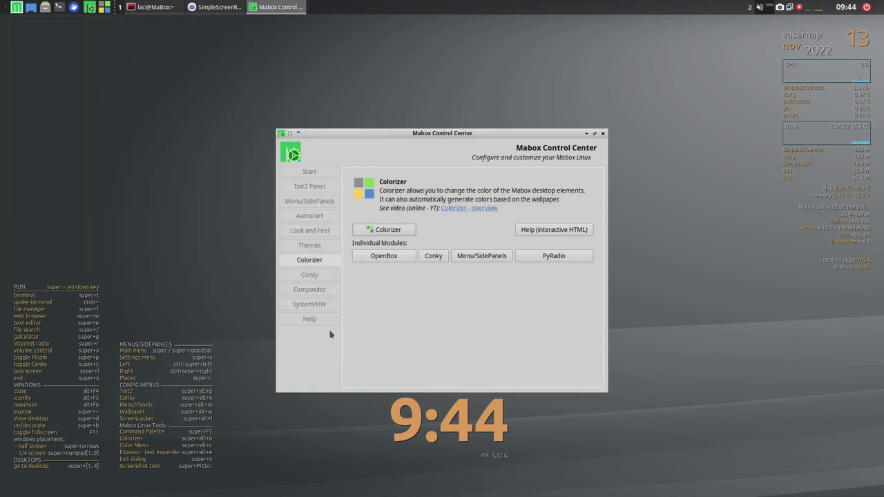
{"action": "left_click", "coordinate": [298, 275]}
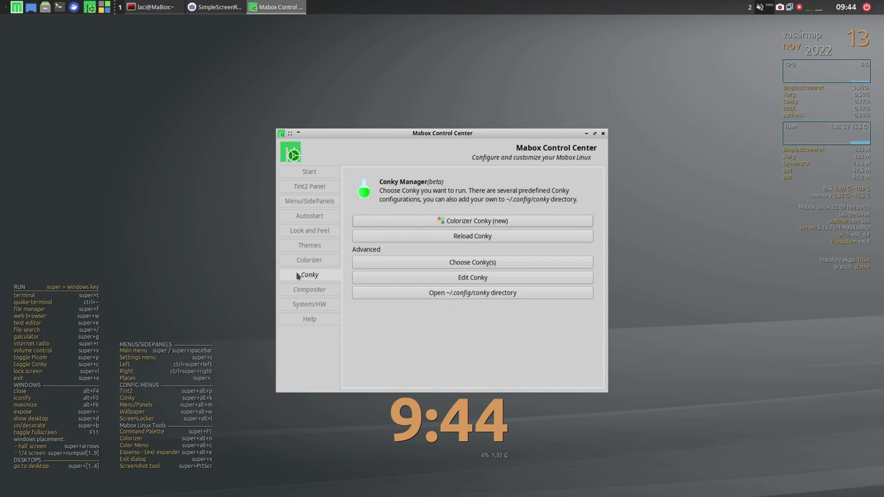
{"action": "left_click", "coordinate": [302, 290]}
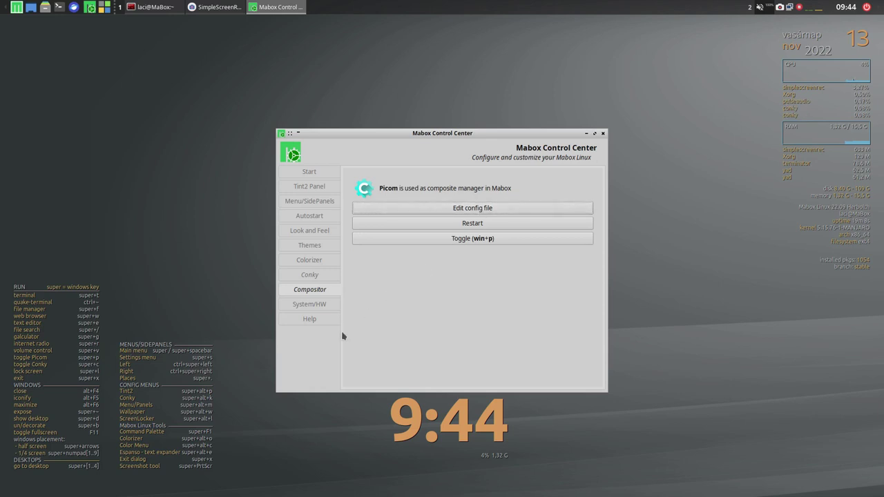
{"action": "left_click", "coordinate": [314, 308]}
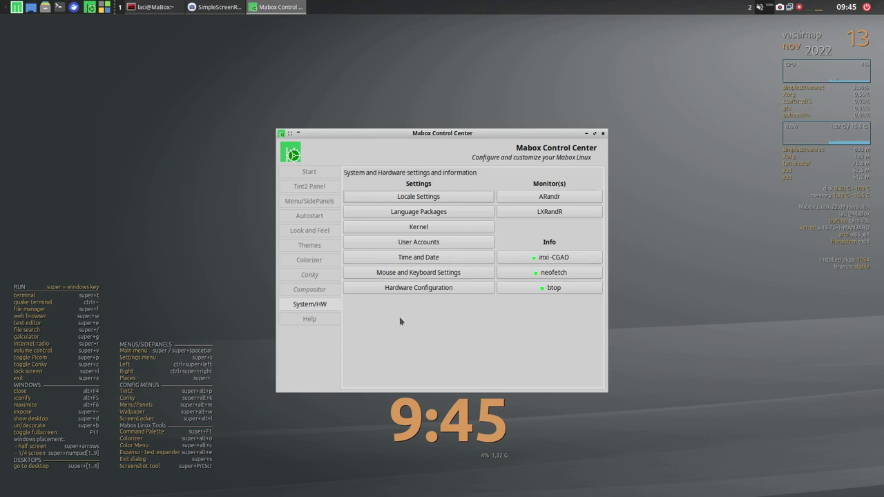
{"action": "left_click", "coordinate": [605, 134]}
Open the Colorizer side menu, view the actions offered for the wallpaper color #5a5f60, and close the menu.
{"action": "left_click", "coordinate": [103, 8]}
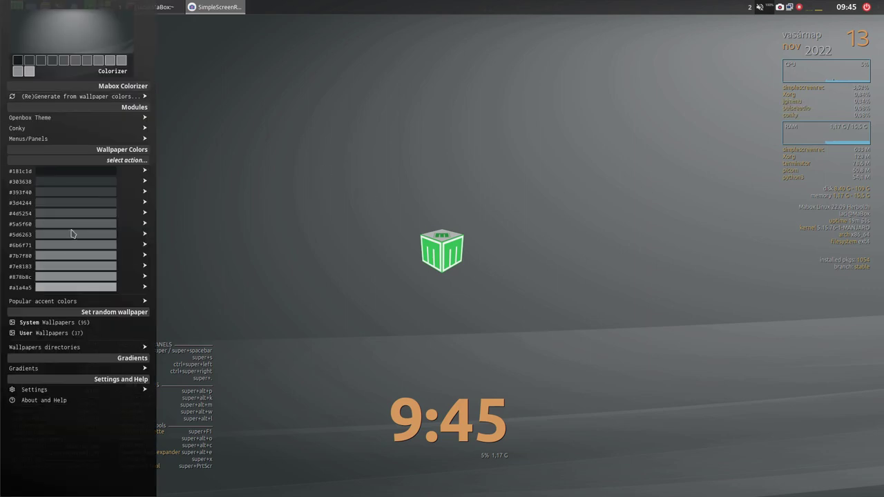
{"action": "mouse_move", "coordinate": [73, 231]}
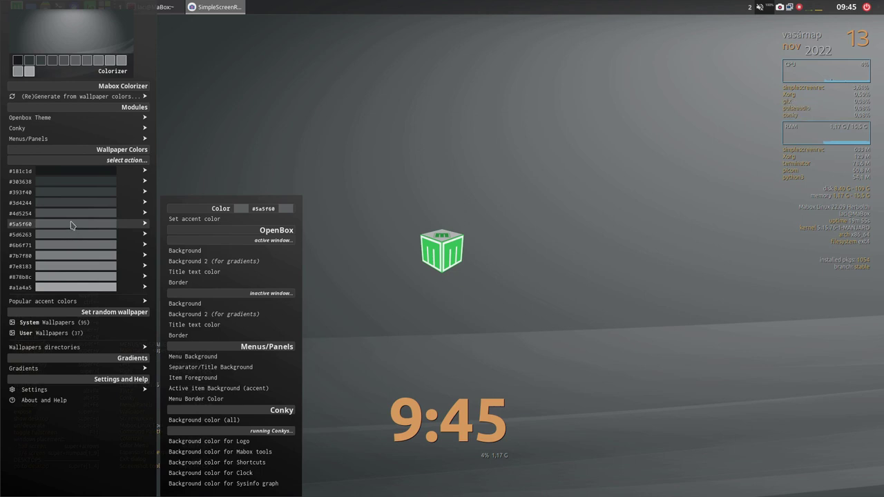
{"action": "left_click", "coordinate": [398, 200]}
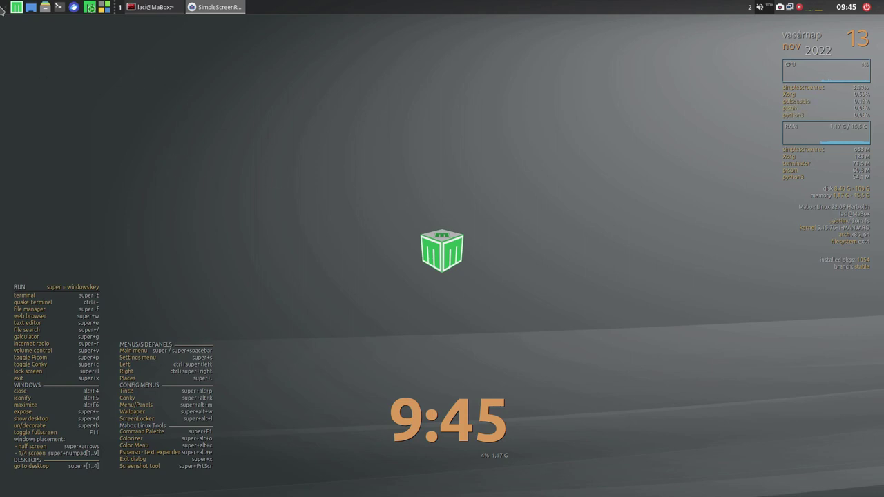
Open the PCManFM file manager, dismiss its about dialog, turn on the dual-pane view and reduce the icon size.
{"action": "left_click", "coordinate": [47, 7]}
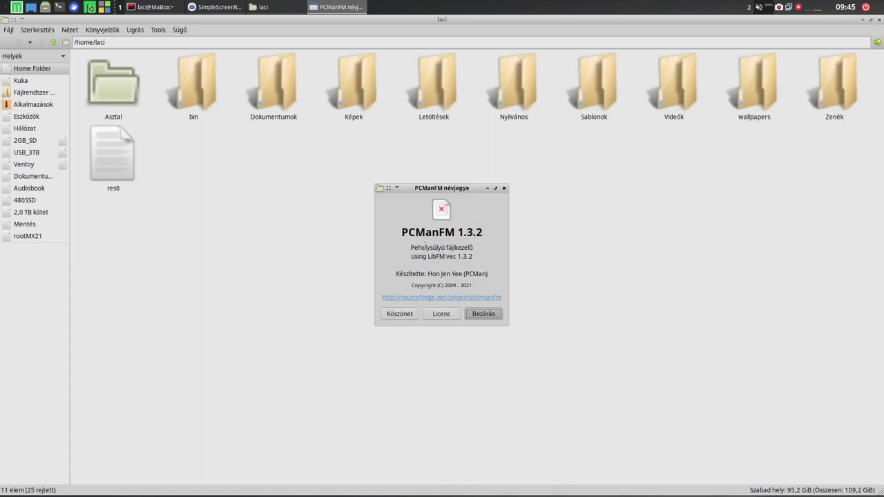
{"action": "left_click", "coordinate": [503, 190]}
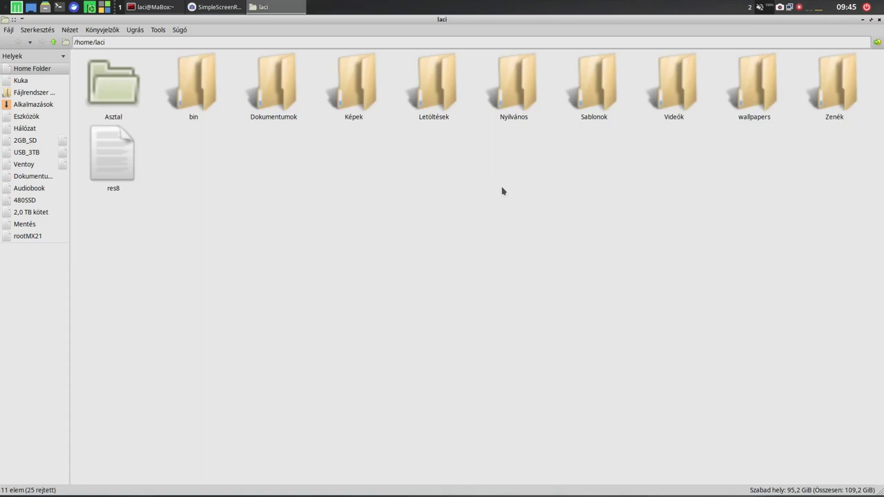
{"action": "key", "text": "F3"}
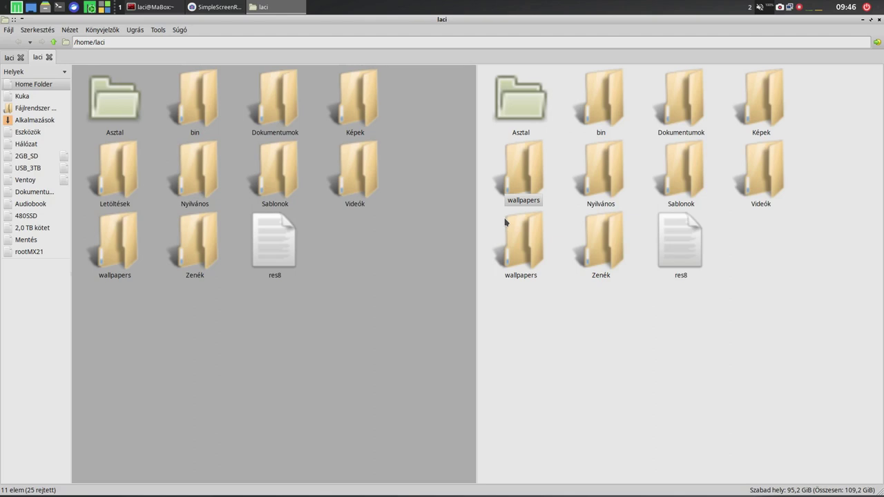
{"action": "left_click_drag", "start_coordinate": [504, 221], "coordinate": [529, 172]}
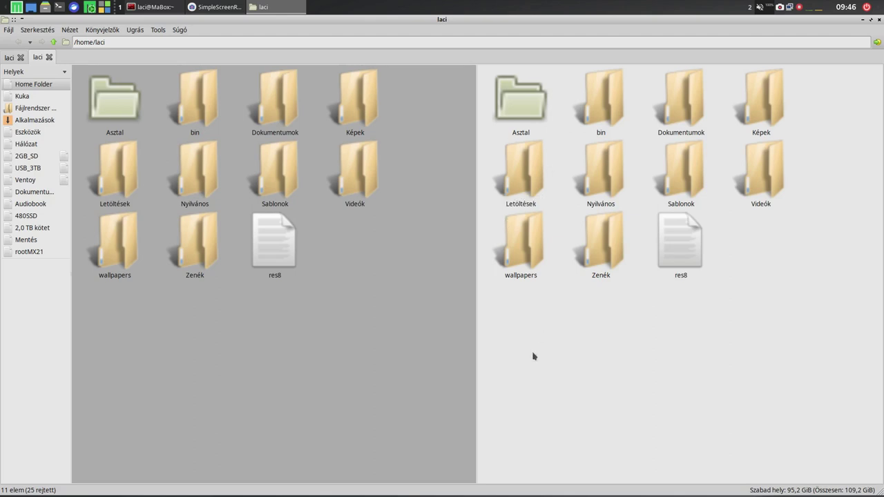
{"action": "key", "text": "ctrl+minus"}
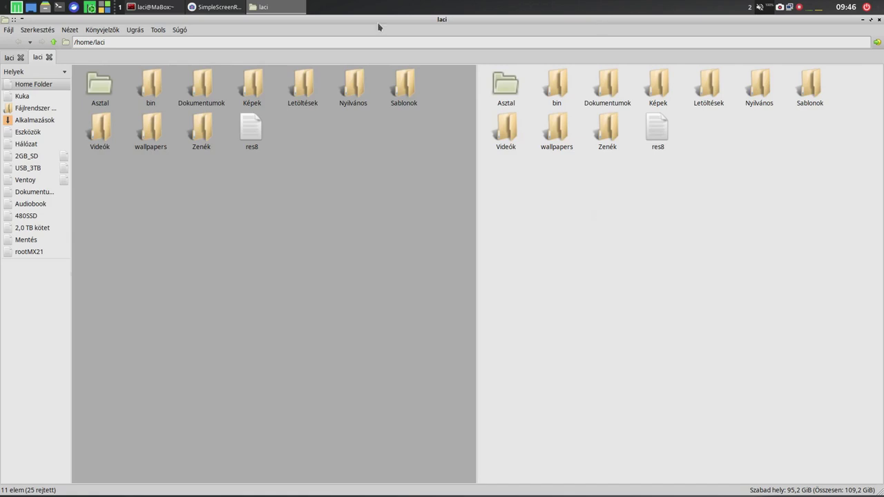
Unmaximize the file manager window and try snapping it to different halves of the screen, ending on the left half.
{"action": "left_click", "coordinate": [871, 20]}
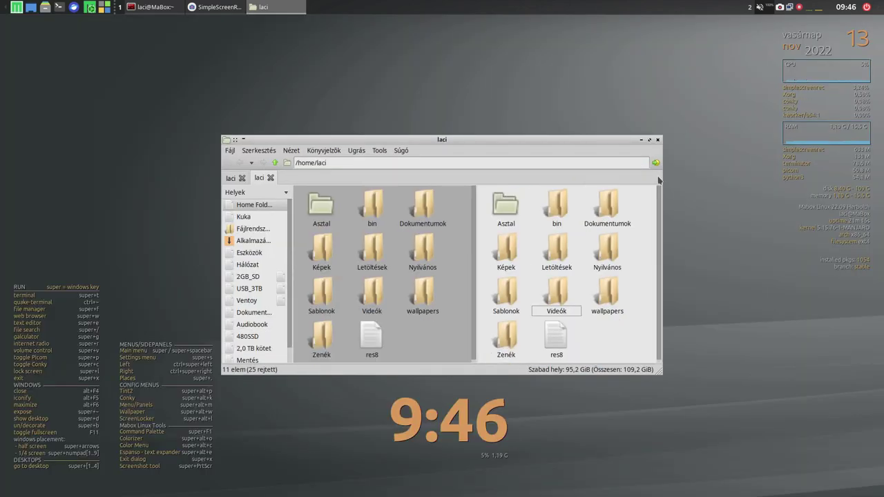
{"action": "key", "text": "super+Left"}
{"action": "key", "text": "super+Right"}
{"action": "key", "text": "super+Down"}
{"action": "key", "text": "super+Left"}
{"action": "key", "text": "super+Right"}
{"action": "key", "text": "super+Left"}
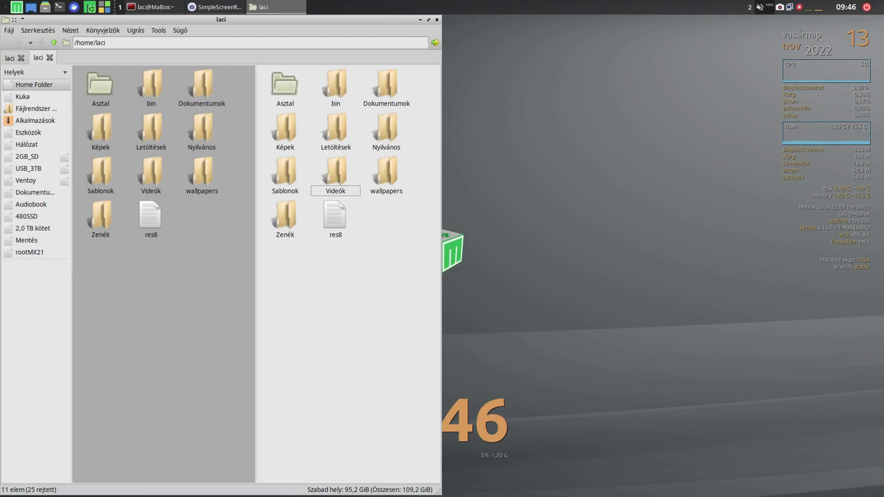
Tile the file manager window to fill the screen, its lower half and its upper half.
{"action": "key", "text": "super+Up"}
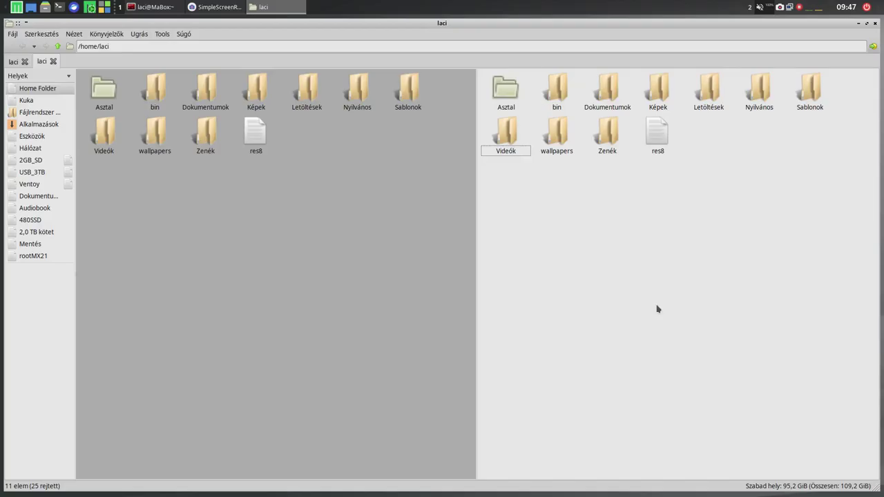
{"action": "key", "text": "super+Down"}
{"action": "key", "text": "F3"}
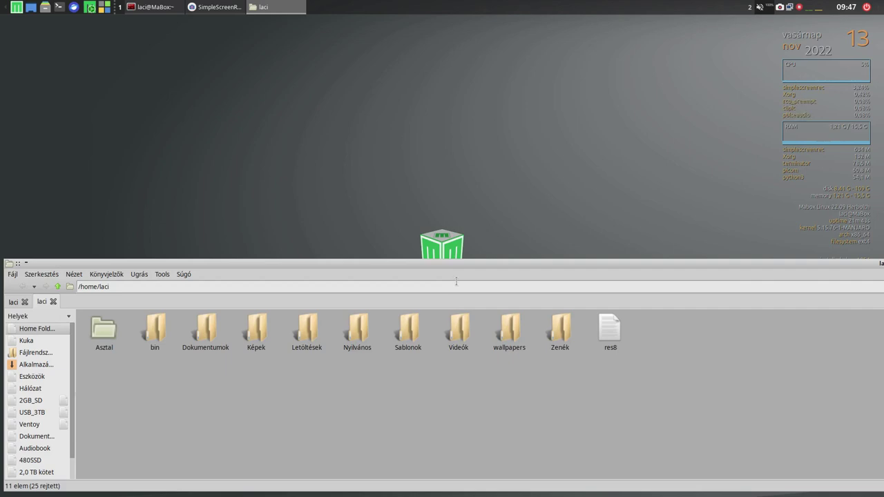
{"action": "key", "text": "super+Up"}
{"action": "key", "text": "F3"}
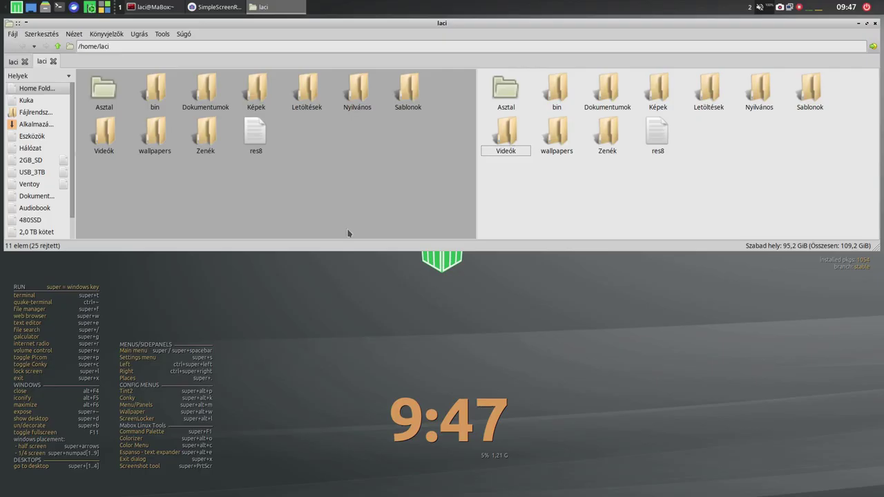
Switch the file manager window between full and half-screen sizes, and return it to a floating window near the desktop's middle.
{"action": "key", "text": "alt+F6"}
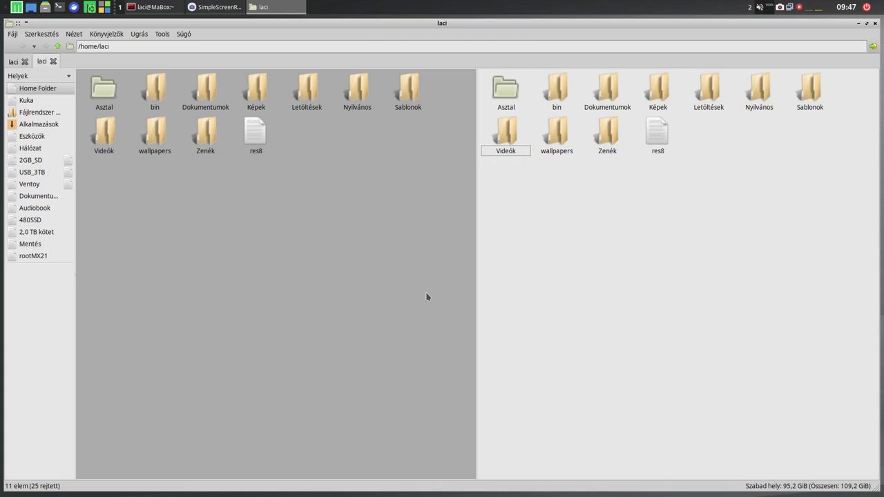
{"action": "key", "text": "alt+F6"}
{"action": "key", "text": "alt+F6"}
{"action": "key", "text": "alt+F6"}
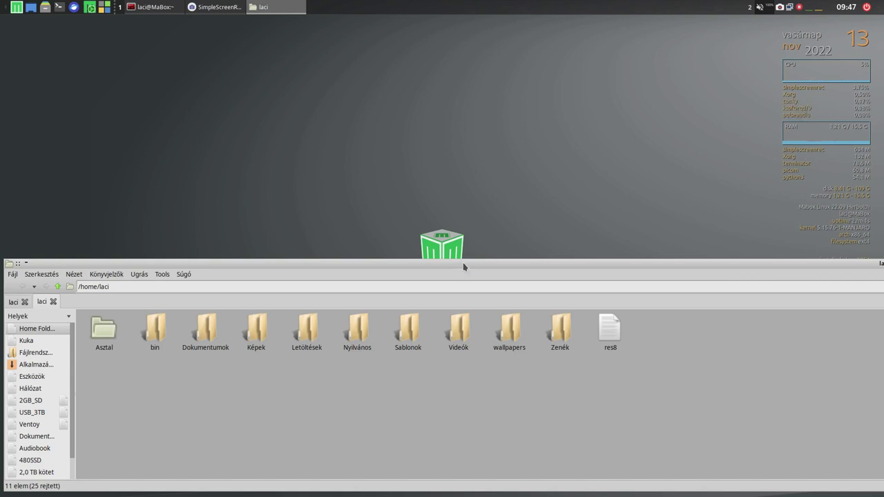
{"action": "left_click_drag", "start_coordinate": [463, 263], "coordinate": [361, 128]}
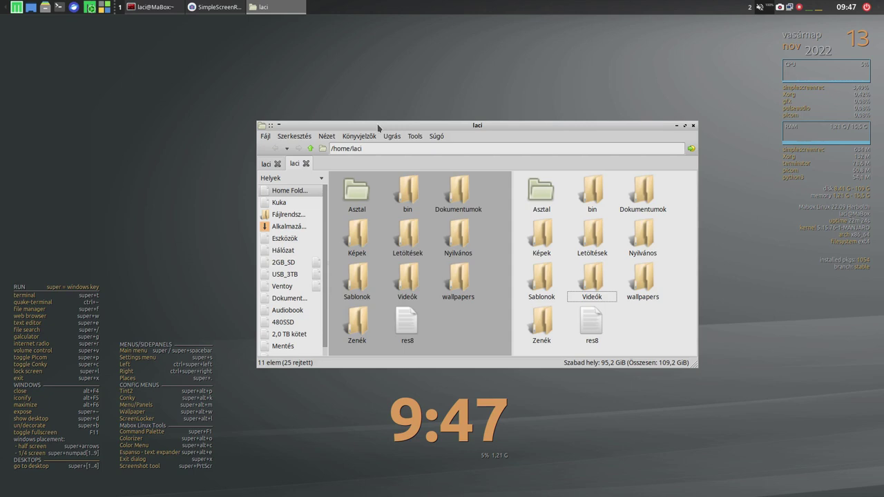
Arrange the file manager, SimpleScreenRecorder and terminal windows side by side by drawing an area for each in free desktop space.
{"action": "key", "text": "alt+F5"}
{"action": "left_click_drag", "start_coordinate": [64, 59], "coordinate": [348, 199]}
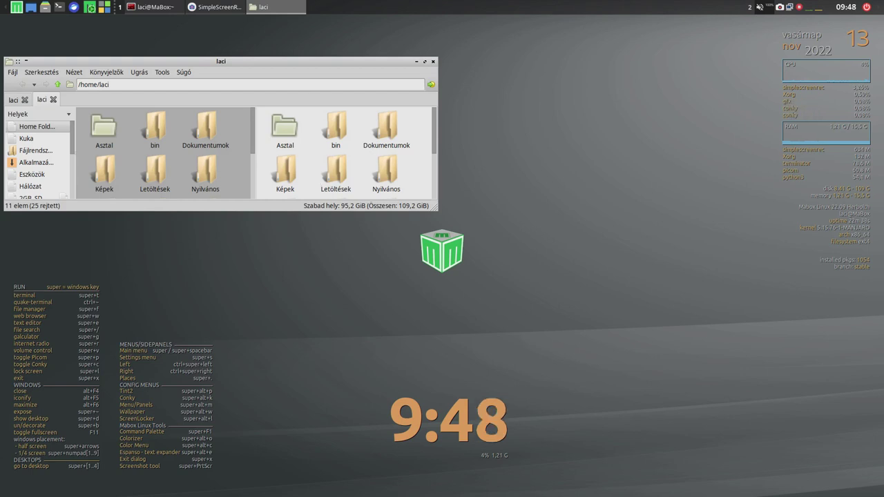
{"action": "key", "text": "super+Print"}
{"action": "left_click_drag", "start_coordinate": [541, 113], "coordinate": [777, 333]}
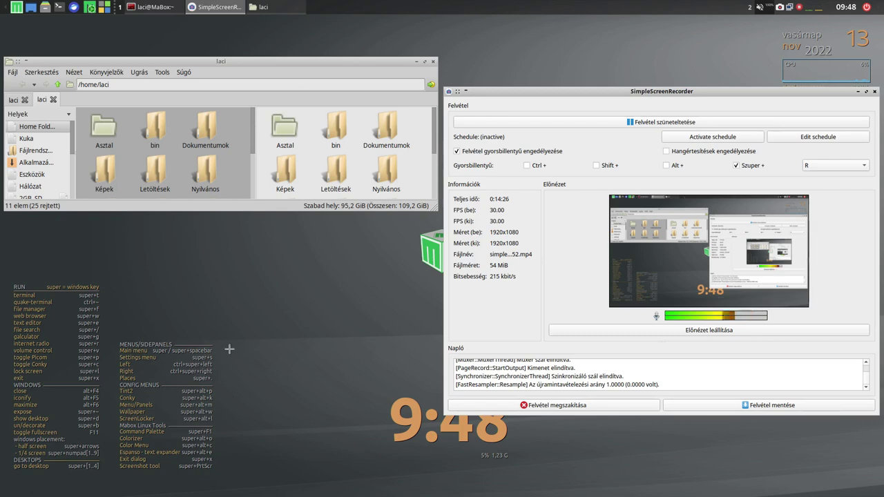
{"action": "left_click_drag", "start_coordinate": [223, 270], "coordinate": [345, 367]}
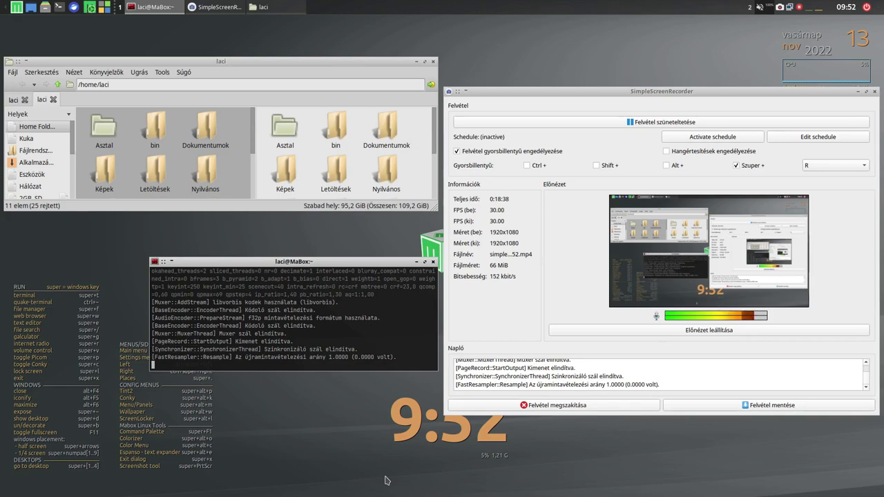
Move the file manager window up and to the right, and the terminal window up and to the left.
{"action": "left_click_drag", "start_coordinate": [246, 60], "coordinate": [299, 38]}
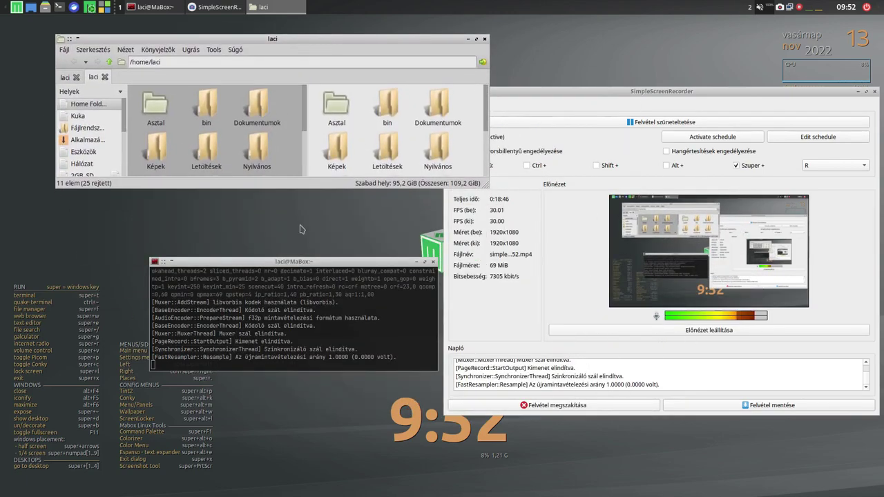
{"action": "left_click_drag", "start_coordinate": [306, 261], "coordinate": [246, 232]}
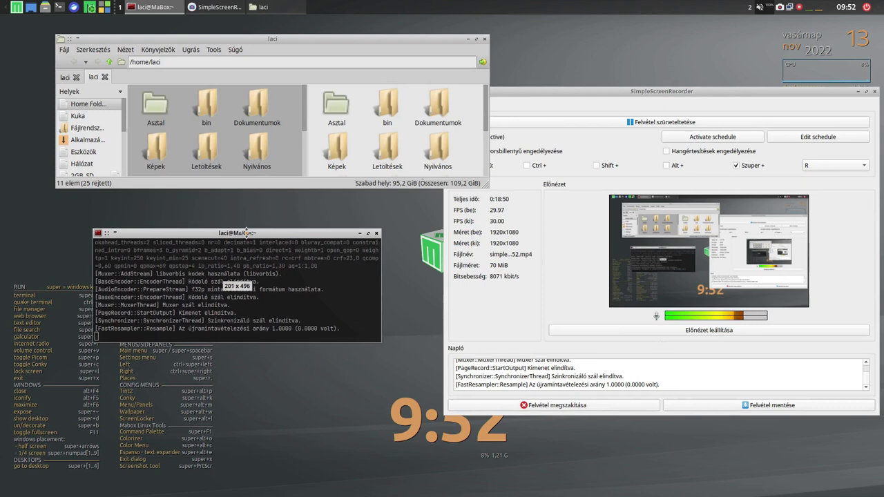